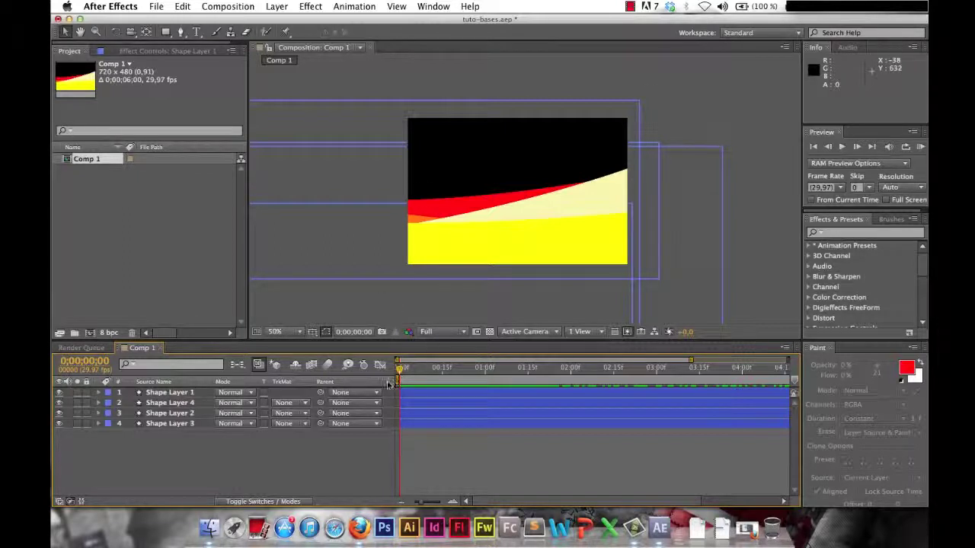
Step: Zoom the timeline in and out, ending with the composition's full six seconds in view
mouse_move(399, 371)
mouse_down()
mouse_move(701, 370)
mouse_move(424, 370)
mouse_move(385, 357)
mouse_move(438, 369)
mouse_move(380, 368)
mouse_up()
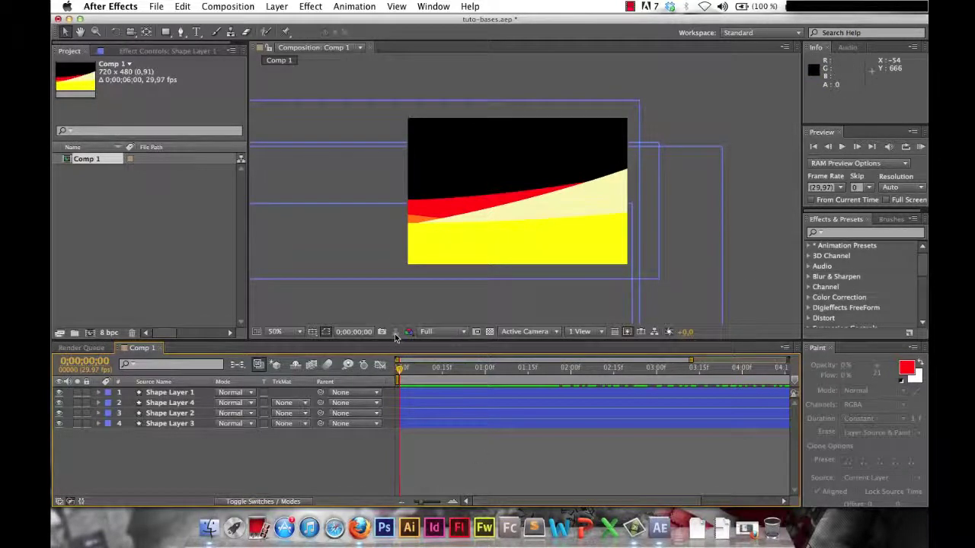
mouse_move(422, 503)
mouse_down()
mouse_move(445, 504)
mouse_move(411, 504)
mouse_move(446, 505)
mouse_move(413, 504)
mouse_up()
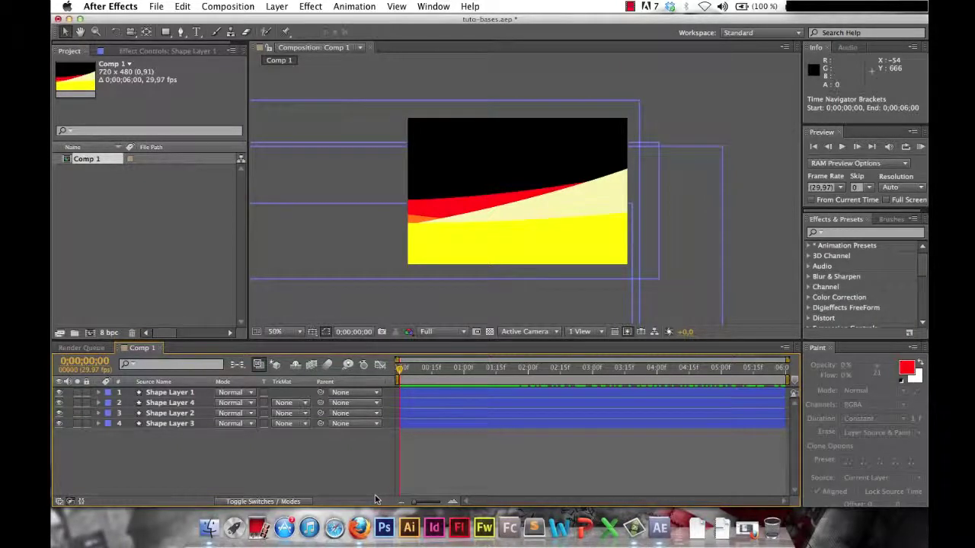
drag(409, 369, 299, 348)
drag(415, 505, 441, 506)
key(space)
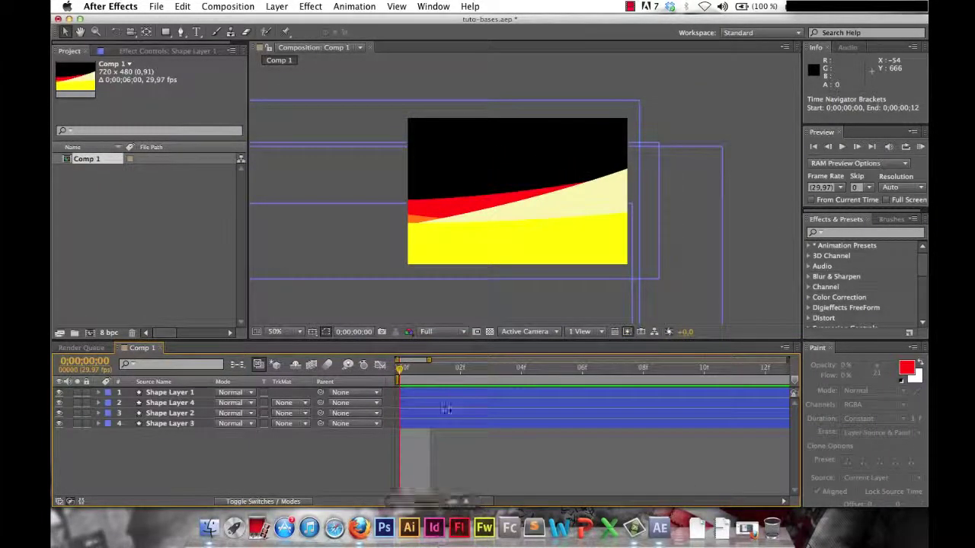
drag(438, 504, 412, 504)
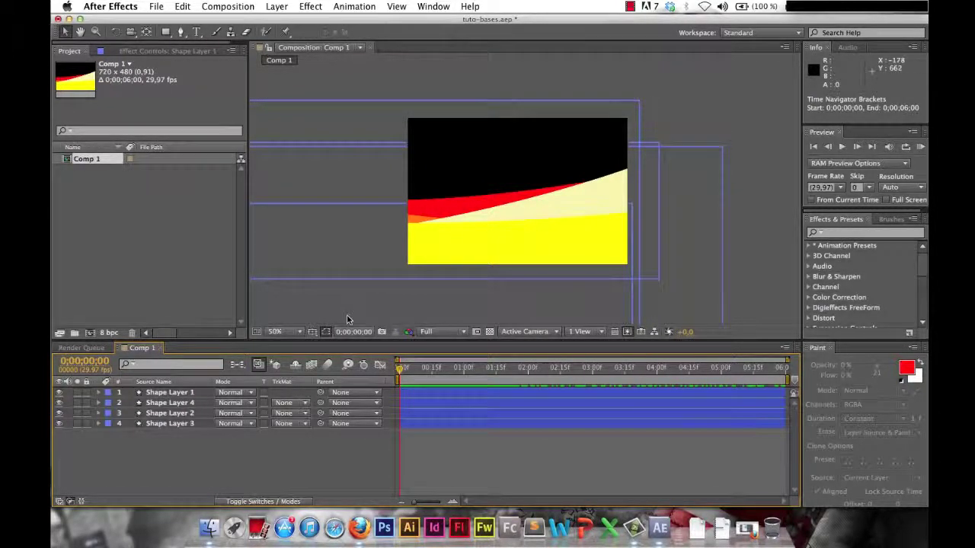
Step: Go to 0;00;03;00 and limit the work area to 0;00;03;02 through 0;00;03;28
drag(397, 381, 591, 381)
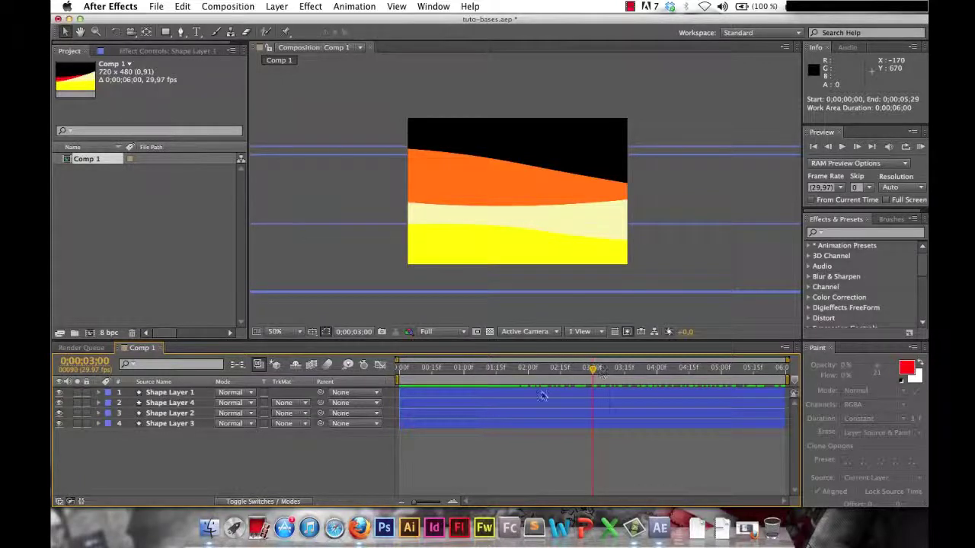
drag(396, 378, 594, 379)
drag(788, 379, 652, 382)
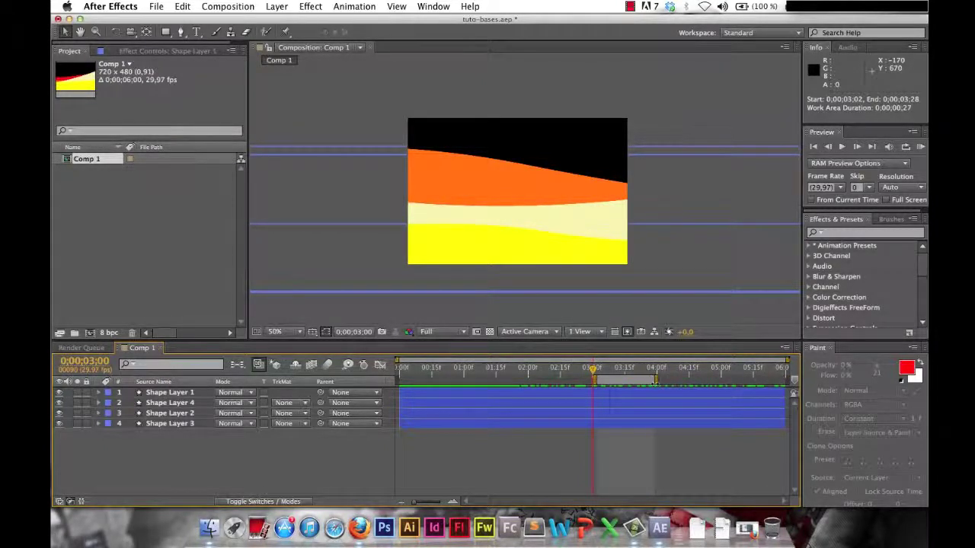
Step: Play a RAM preview of the shortened work area, and extend the work area to the full six seconds
right_click(332, 452)
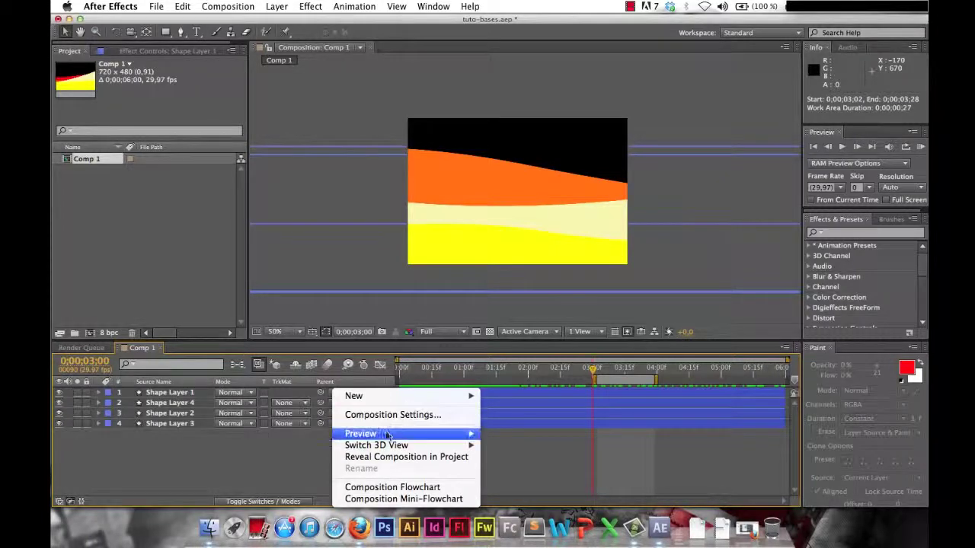
mouse_move(385, 433)
click(607, 433)
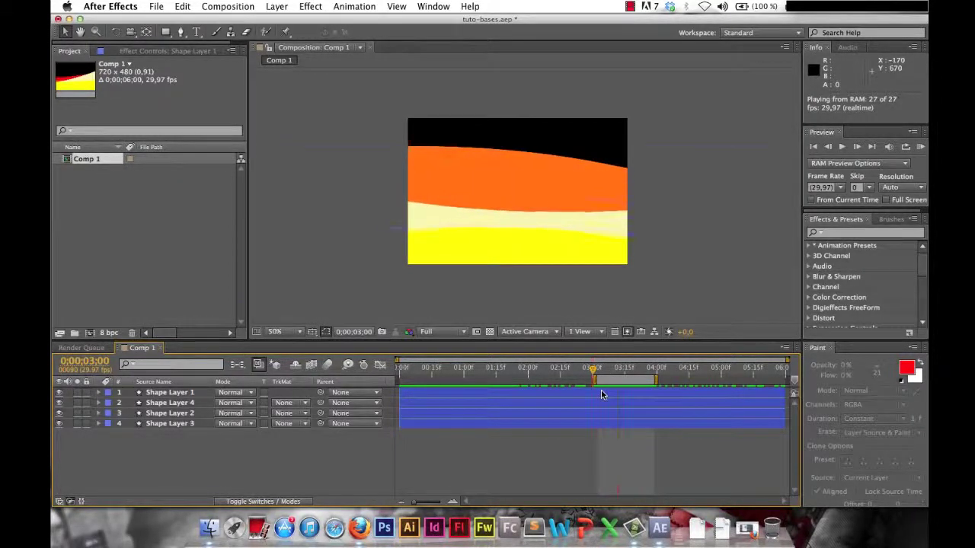
key(space)
drag(606, 380, 786, 378)
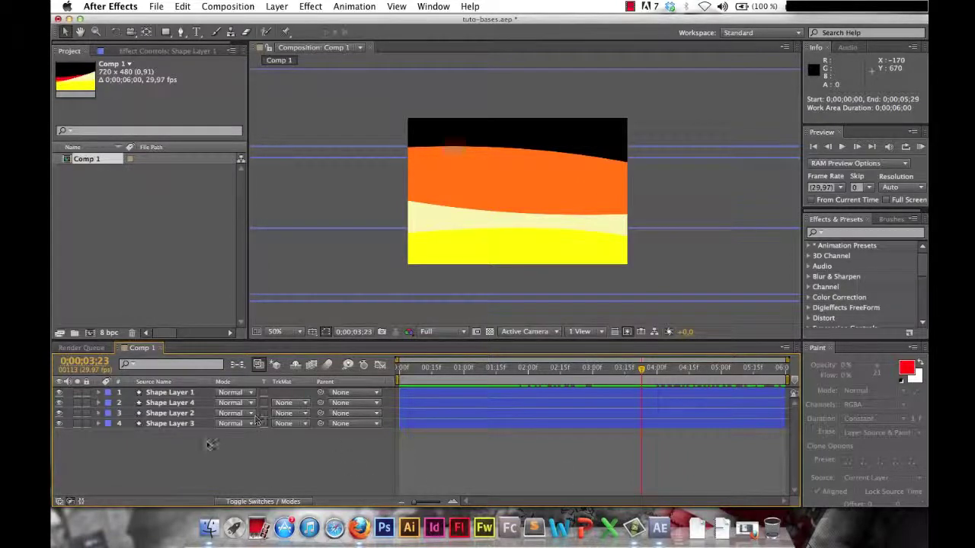
Step: Go through the four shape layers and switch the timeline columns between blending modes and layer switches
click(170, 392)
click(174, 403)
click(169, 413)
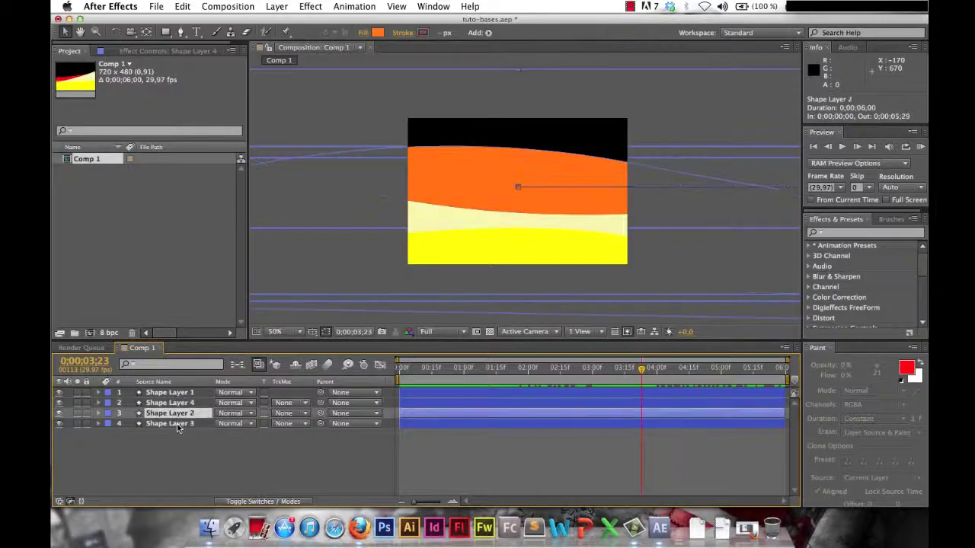
click(171, 424)
click(247, 501)
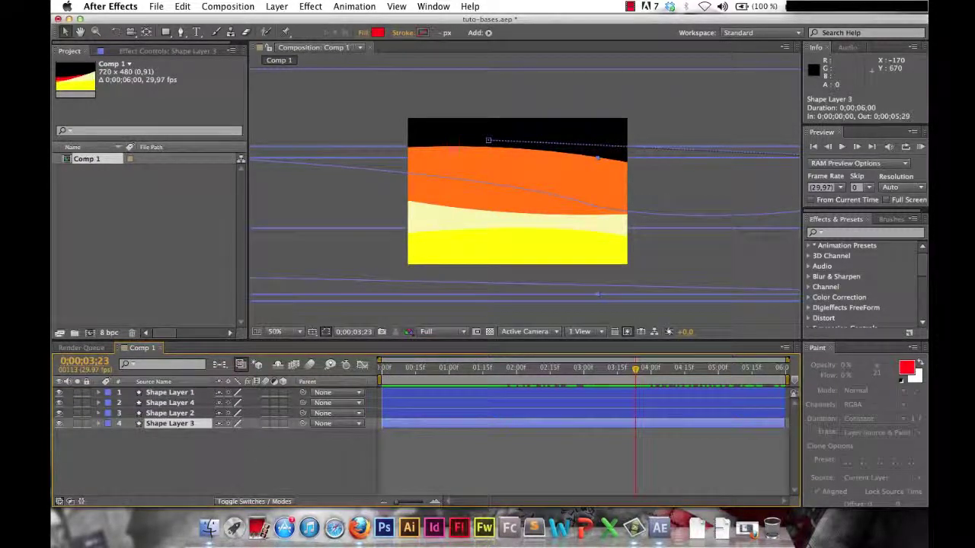
click(250, 503)
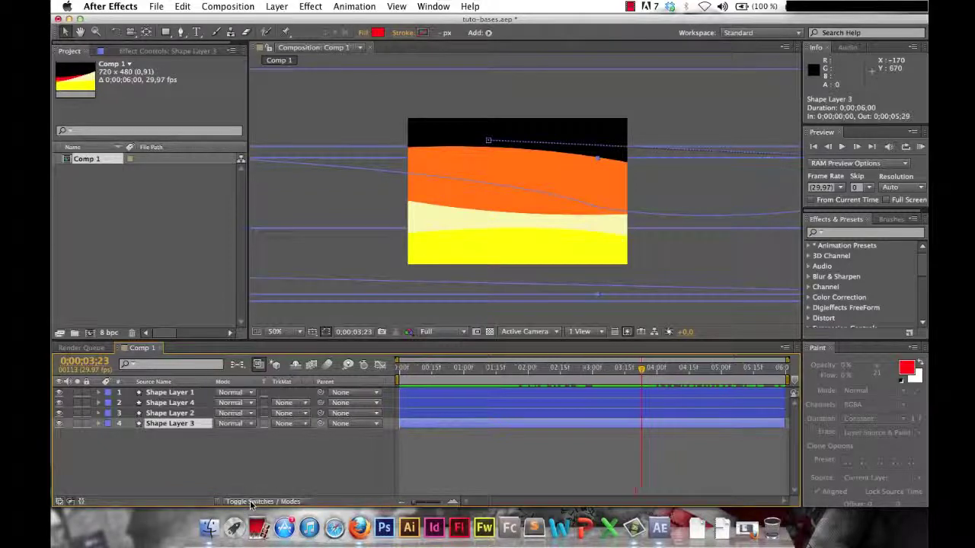
click(254, 502)
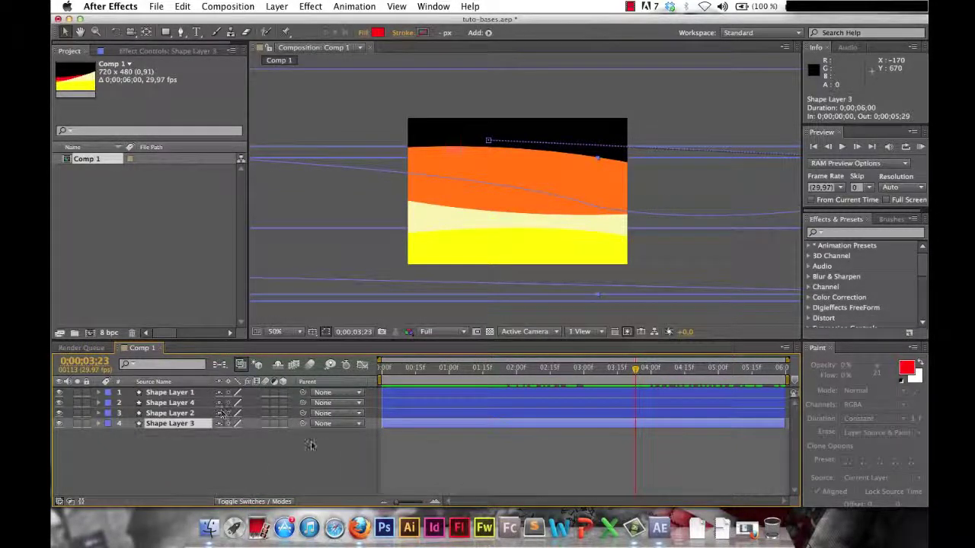
Step: Review the parent options of Shape Layer 1 and the blending modes available for Shape Layer 3
click(334, 392)
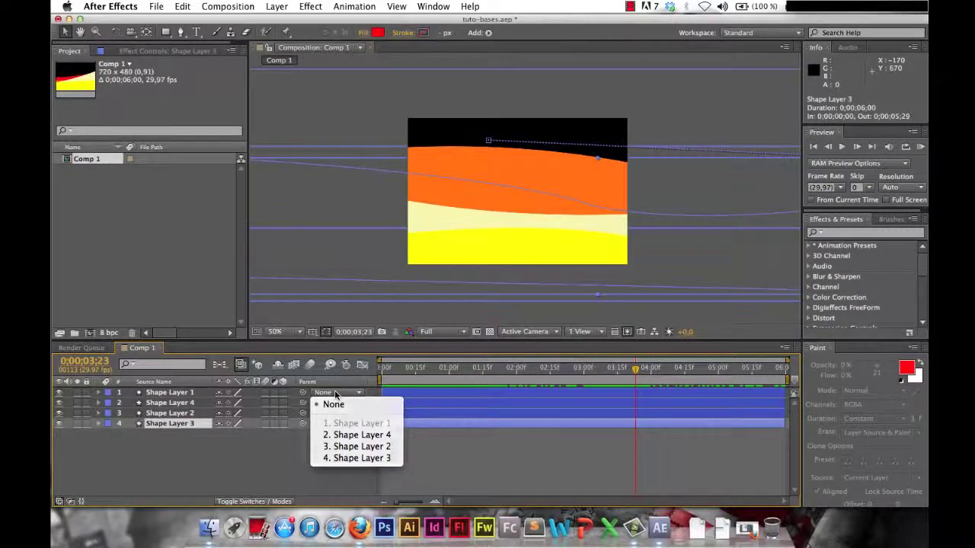
click(334, 393)
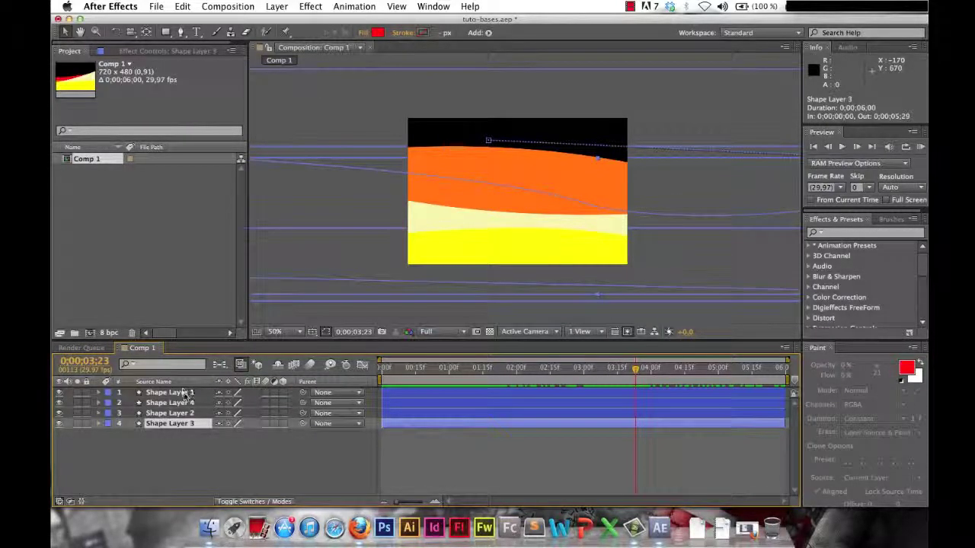
click(254, 501)
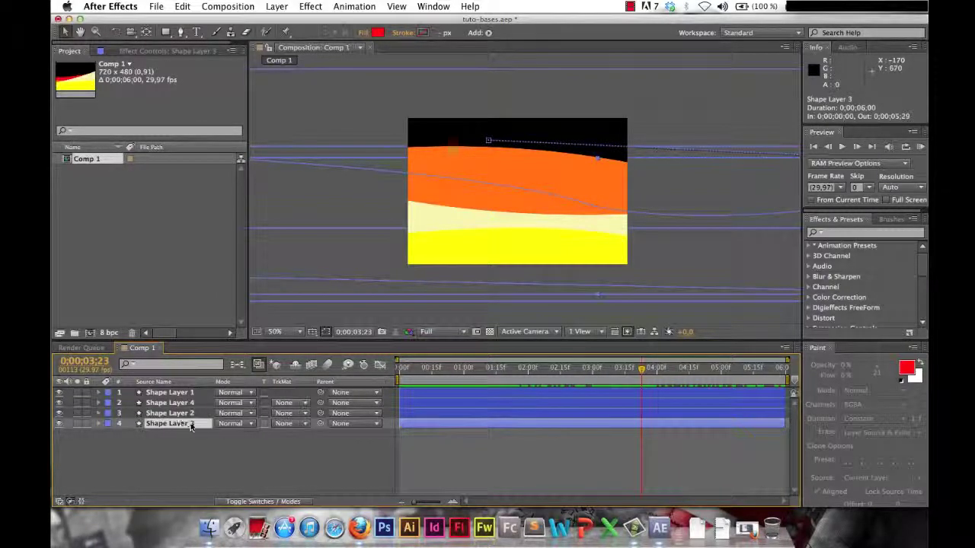
click(246, 422)
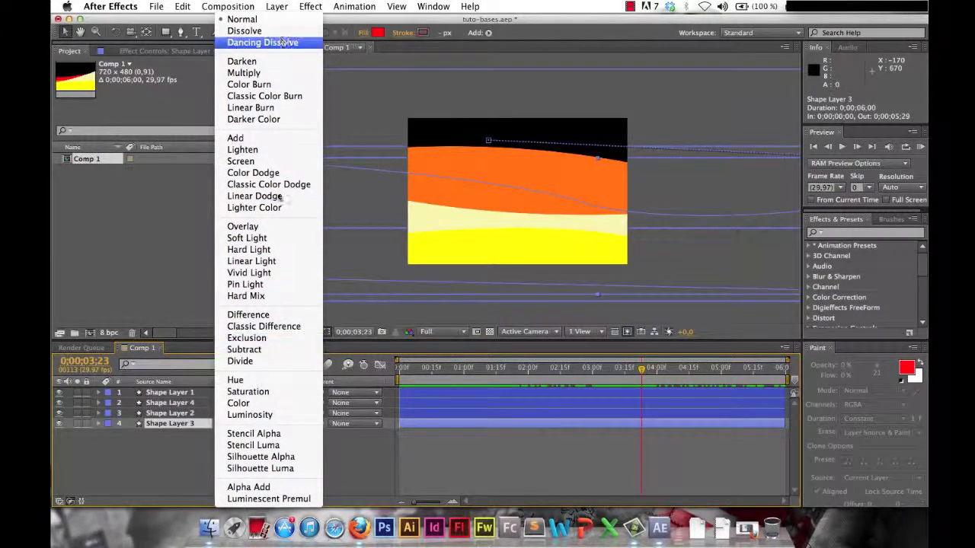
click(276, 415)
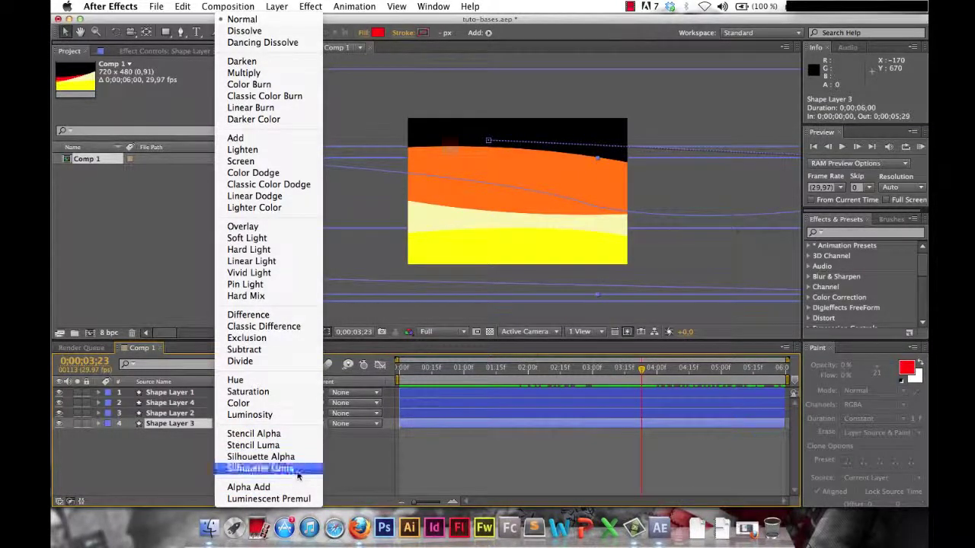
click(142, 453)
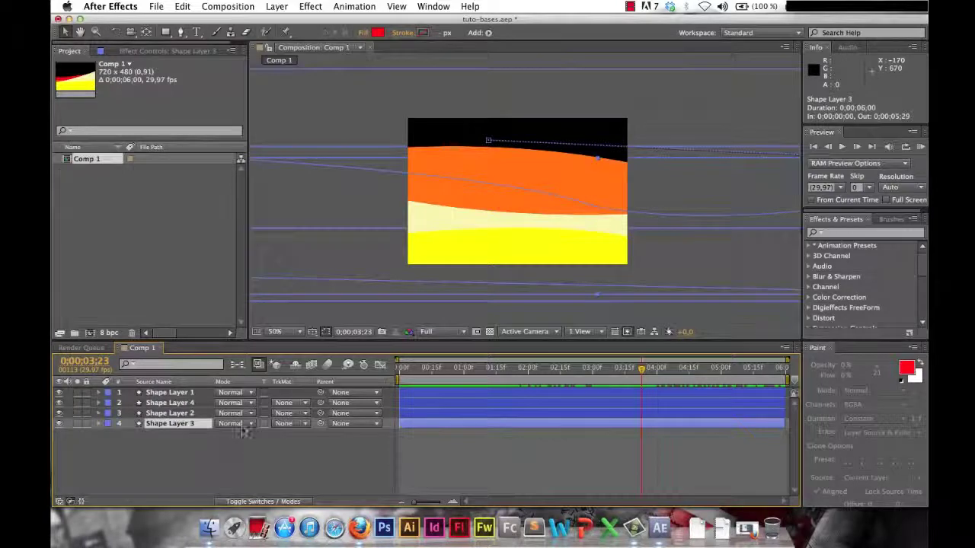
Step: Set the blending mode of Shape Layers 4, 2 and 3 to Soft Light and return to the composition's first frame
shift+click(195, 402)
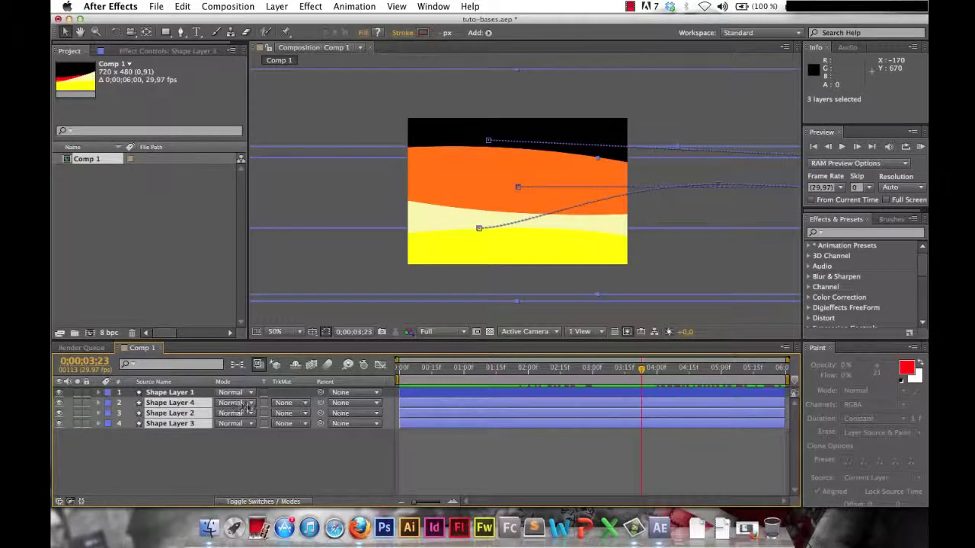
click(233, 403)
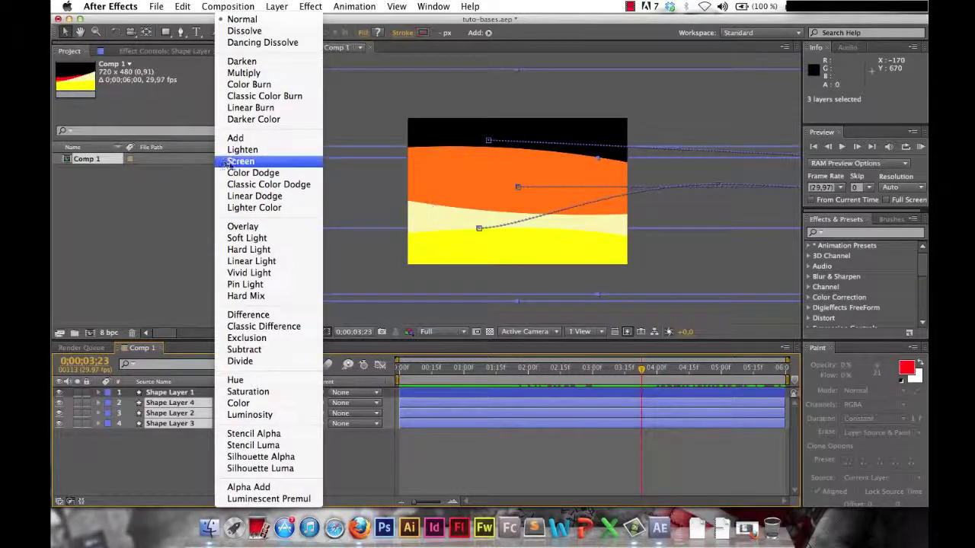
click(256, 238)
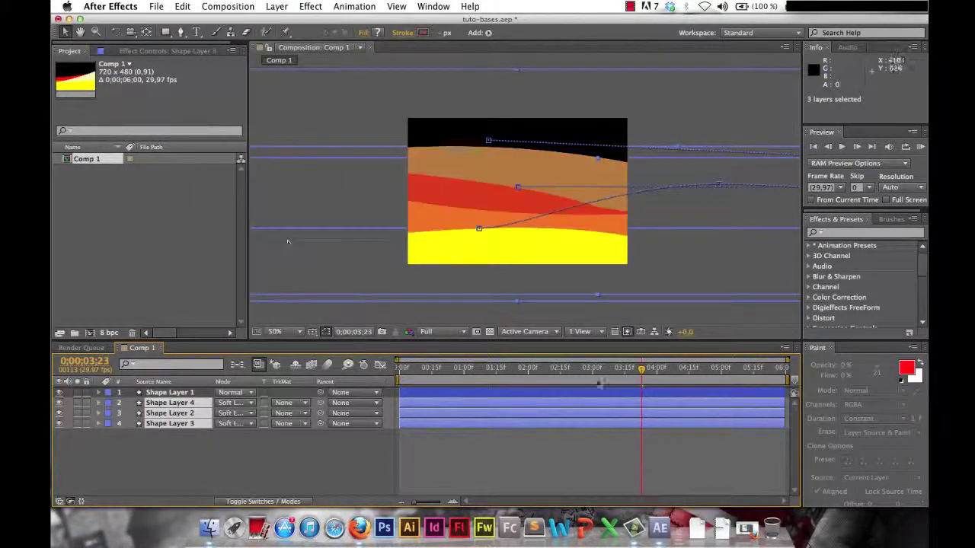
drag(641, 369, 372, 338)
click(236, 438)
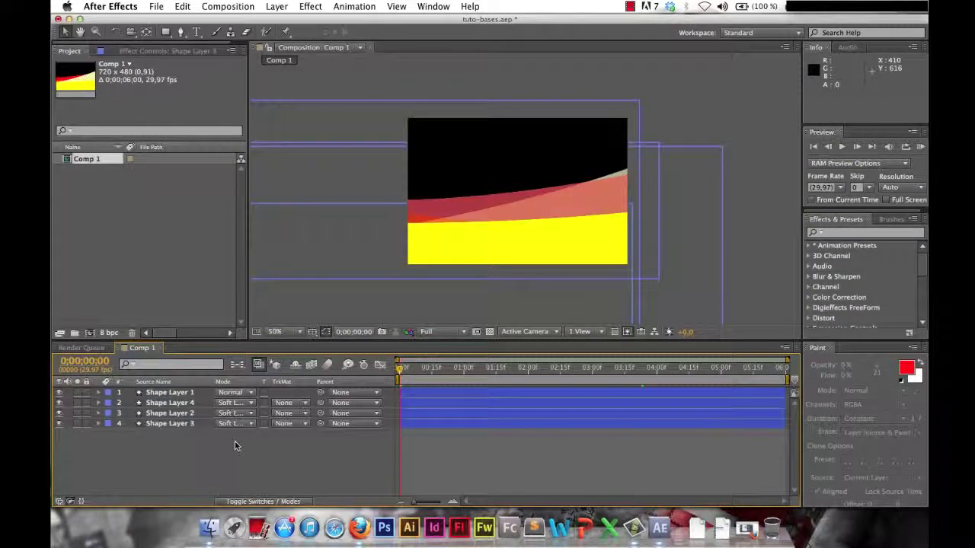
Step: Show the layer switches columns and examine the parent layer options for the top shape layers
click(237, 502)
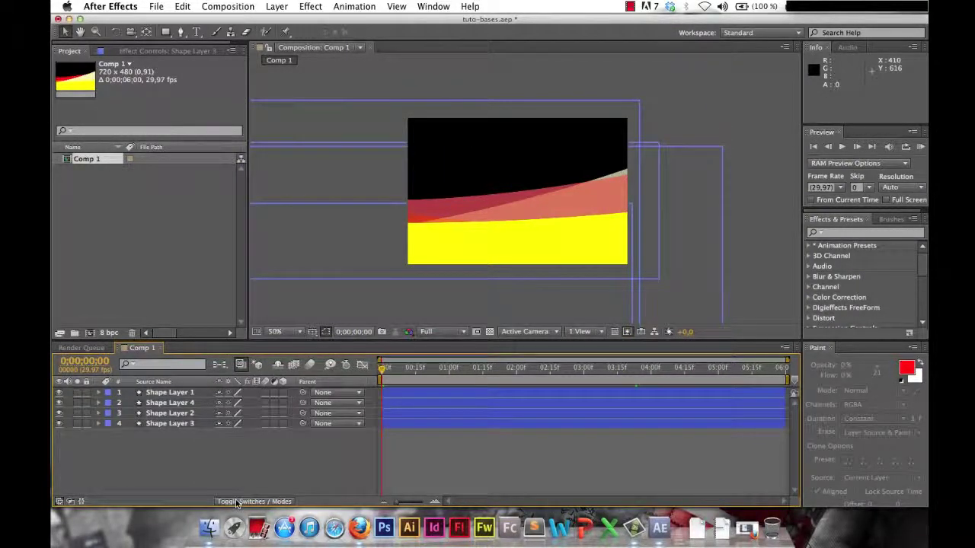
click(206, 393)
click(203, 403)
click(335, 402)
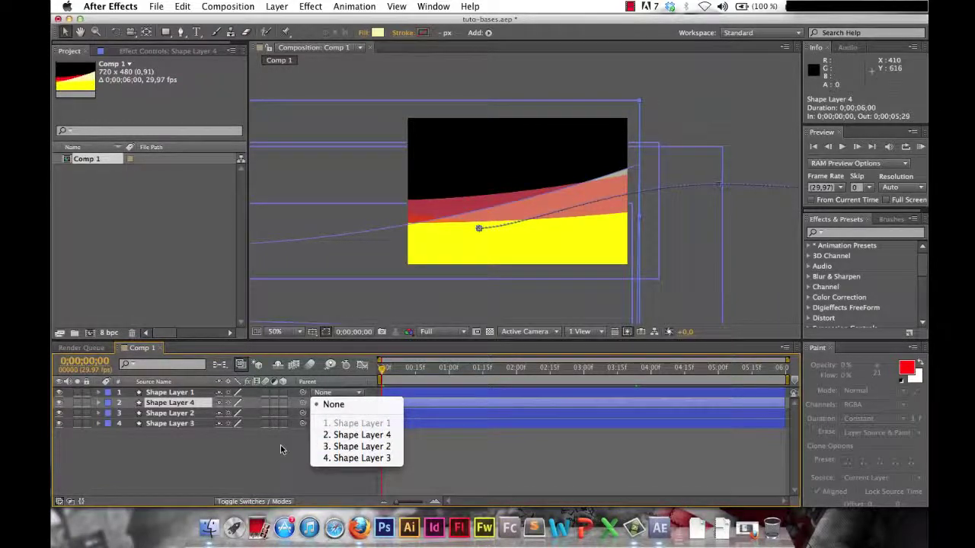
click(255, 463)
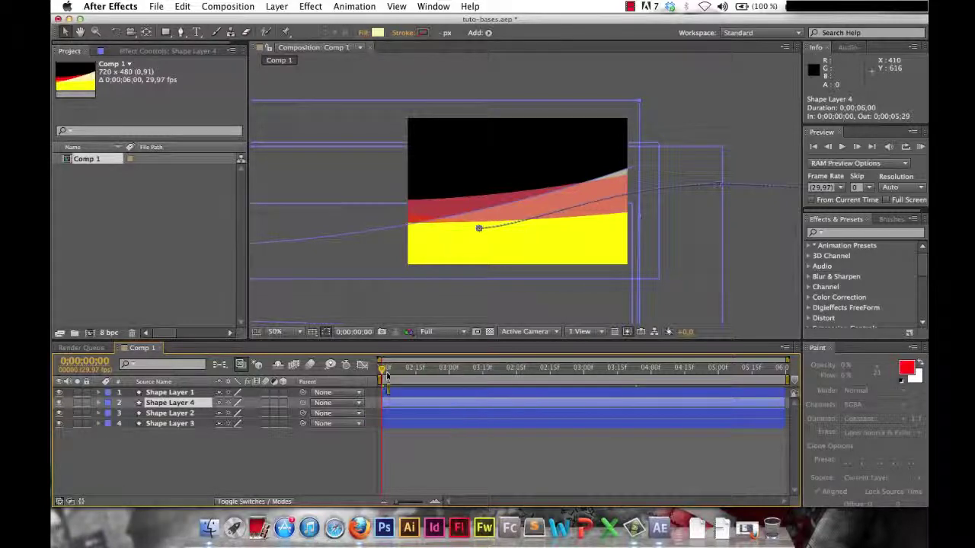
drag(386, 376, 339, 376)
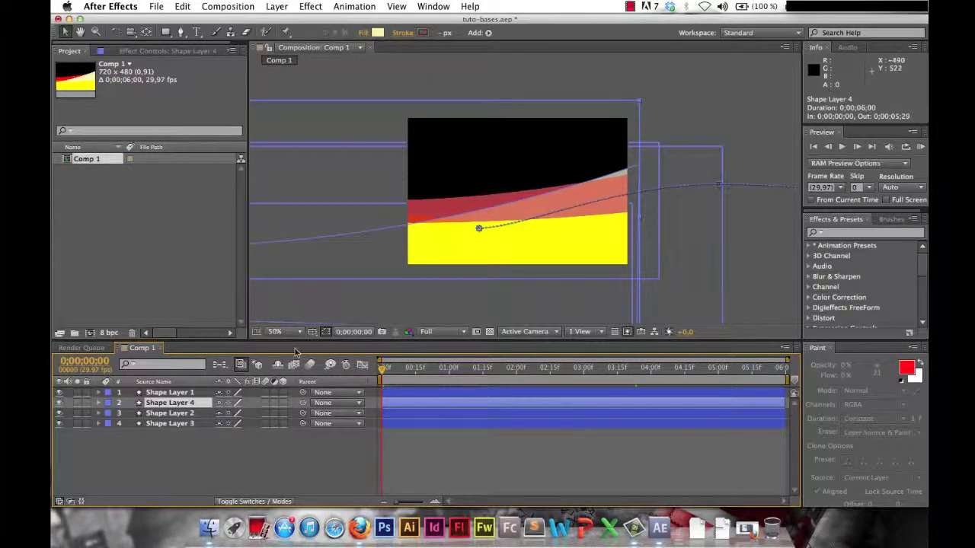
drag(174, 39, 198, 58)
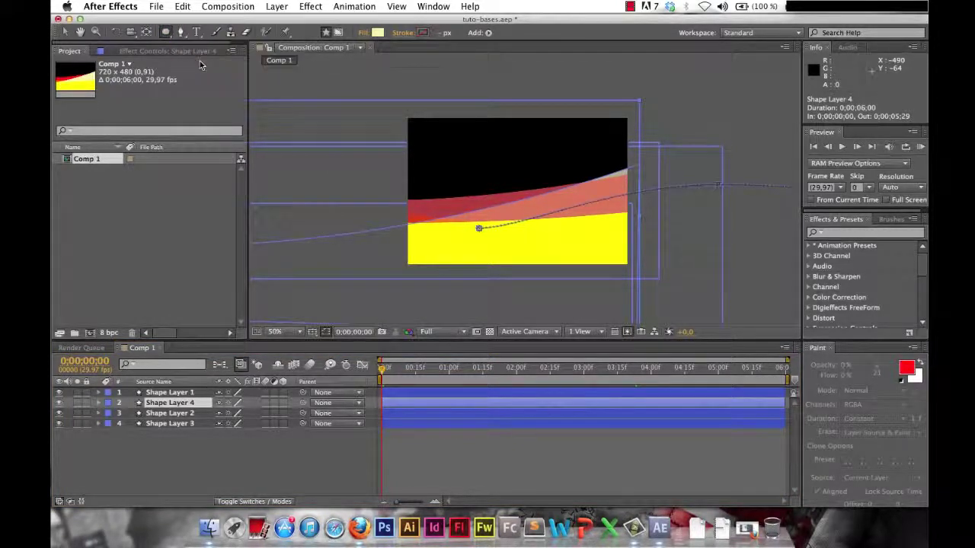
drag(512, 143, 420, 225)
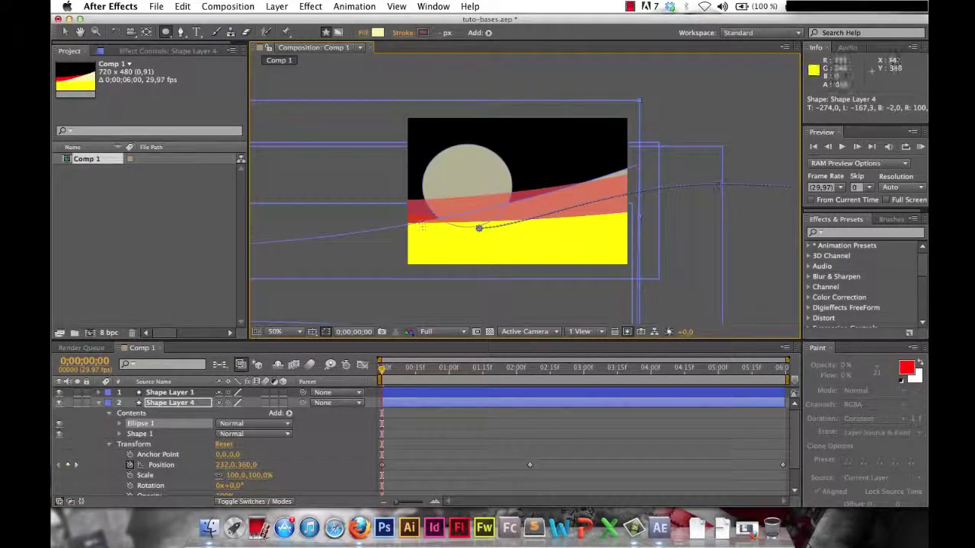
click(100, 403)
click(254, 501)
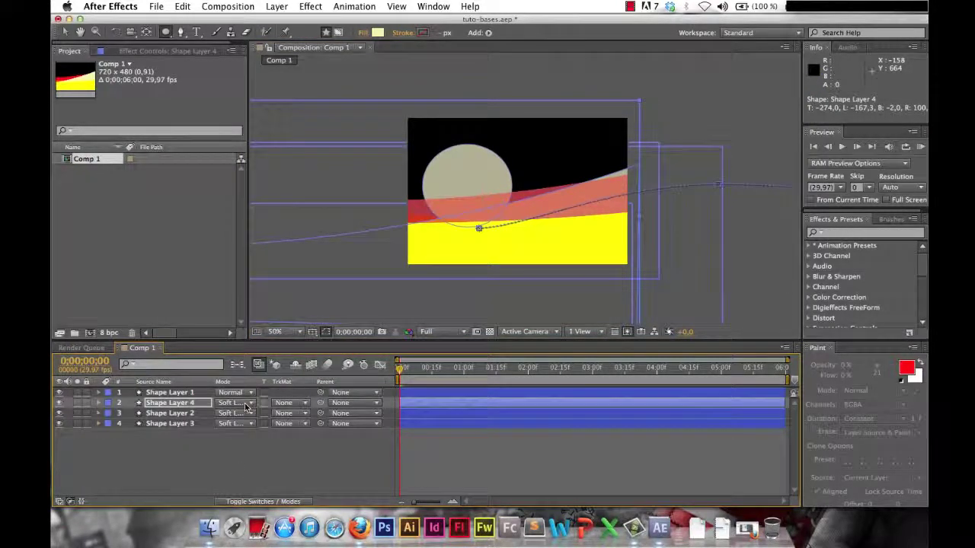
key(super+z)
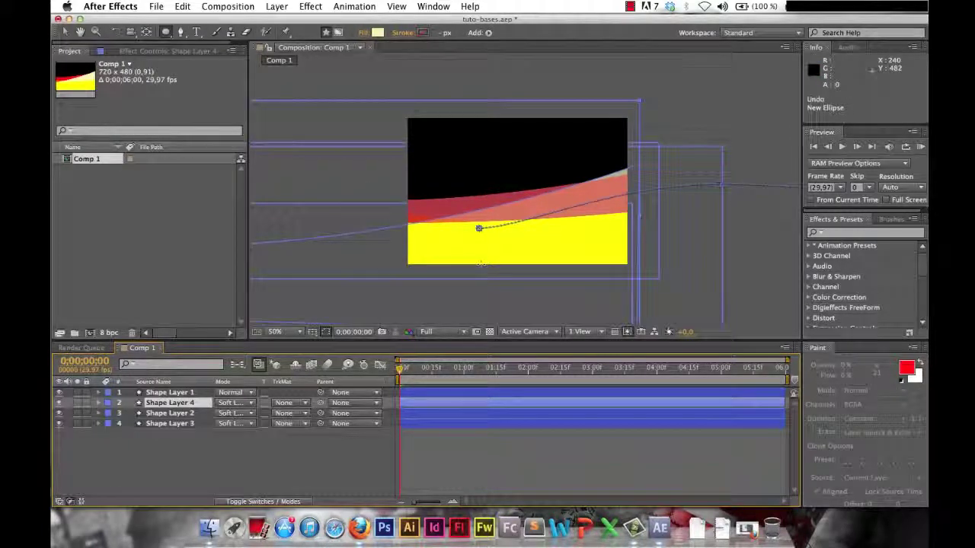
Step: With no layer selected, draw a purple ellipse as a new shape layer and adjust its placement over the waves
click(184, 444)
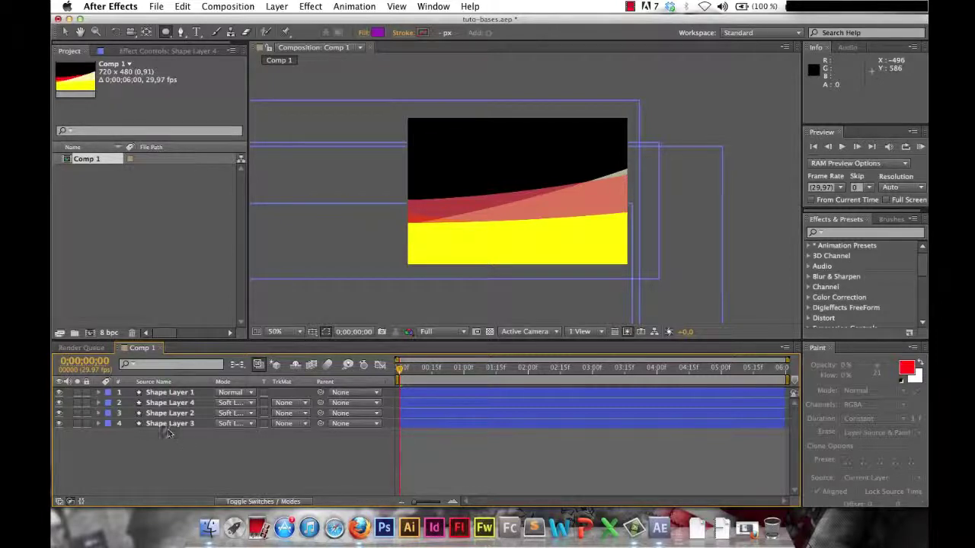
mouse_move(544, 139)
mouse_down()
mouse_move(443, 206)
mouse_move(451, 225)
mouse_move(463, 211)
mouse_move(633, 232)
mouse_move(629, 222)
mouse_move(452, 214)
mouse_up()
key(v)
drag(488, 125, 532, 227)
drag(591, 151, 576, 194)
Step: Place the purple ellipse layer directly below Shape Layer 1, move it to position 464, 264, and collapse its contents
drag(182, 393, 192, 443)
drag(544, 210, 571, 218)
mouse_move(400, 373)
mouse_down()
mouse_move(784, 384)
mouse_move(399, 382)
mouse_up()
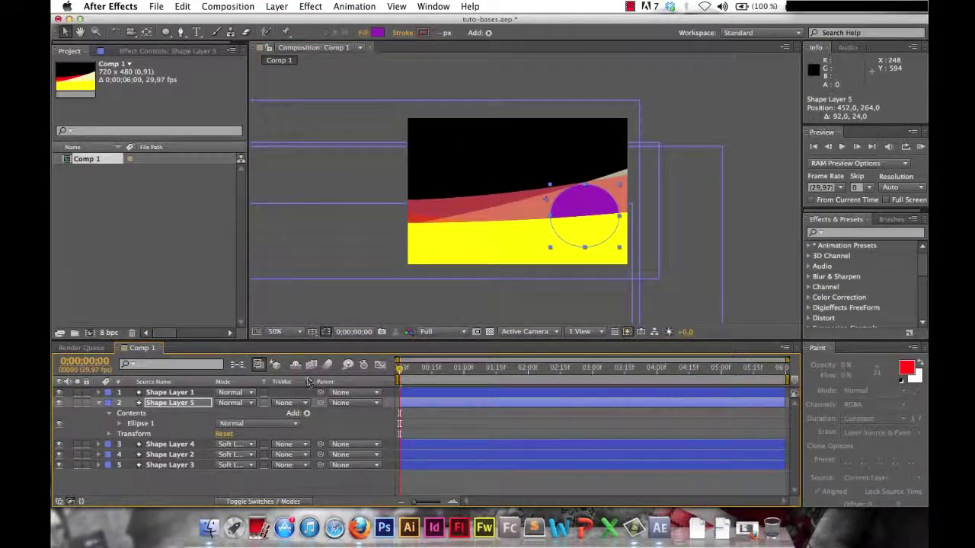
drag(591, 211, 596, 212)
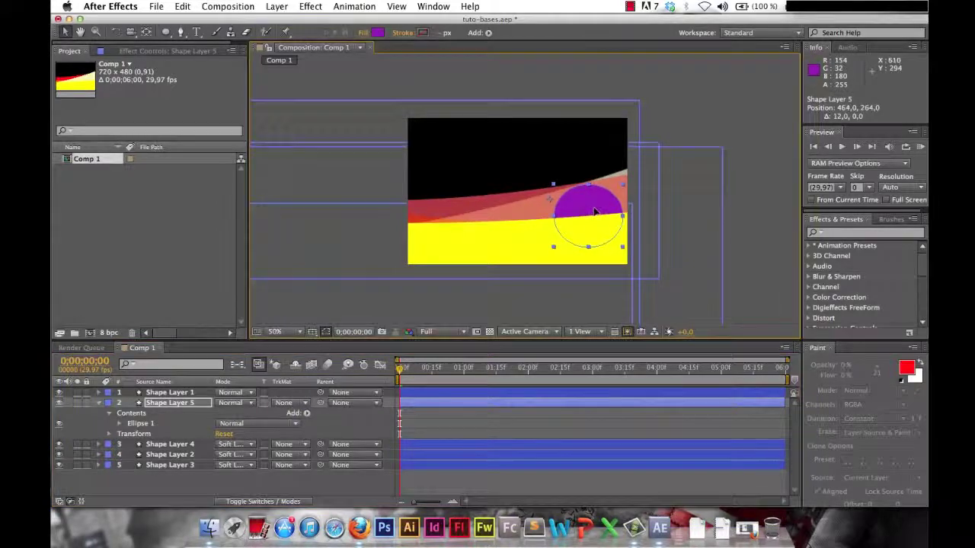
click(109, 414)
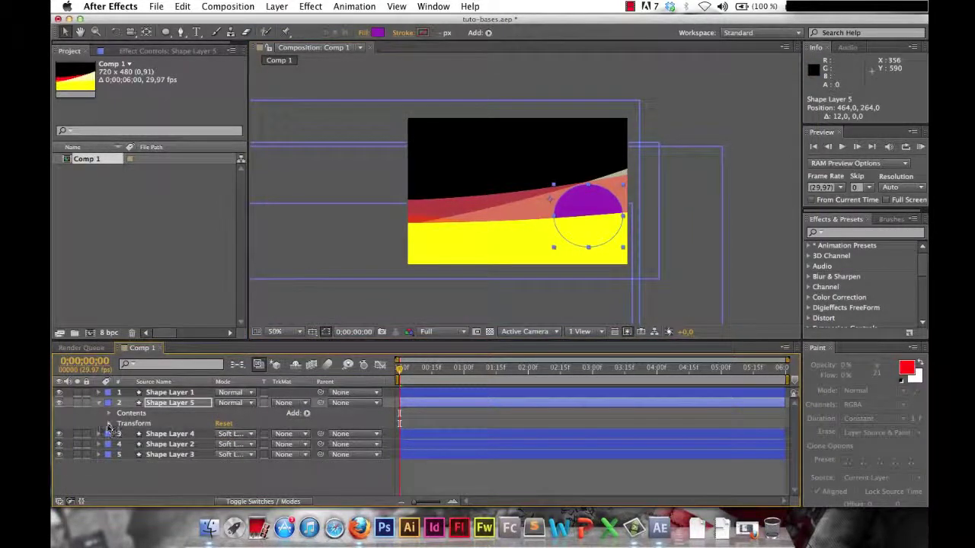
Step: Start keyframing Shape Layer 5's Position at the first frame, moving the ellipse to 450, 298 at 0;00;01;05 and 408, 326 just after two seconds
click(109, 424)
click(130, 445)
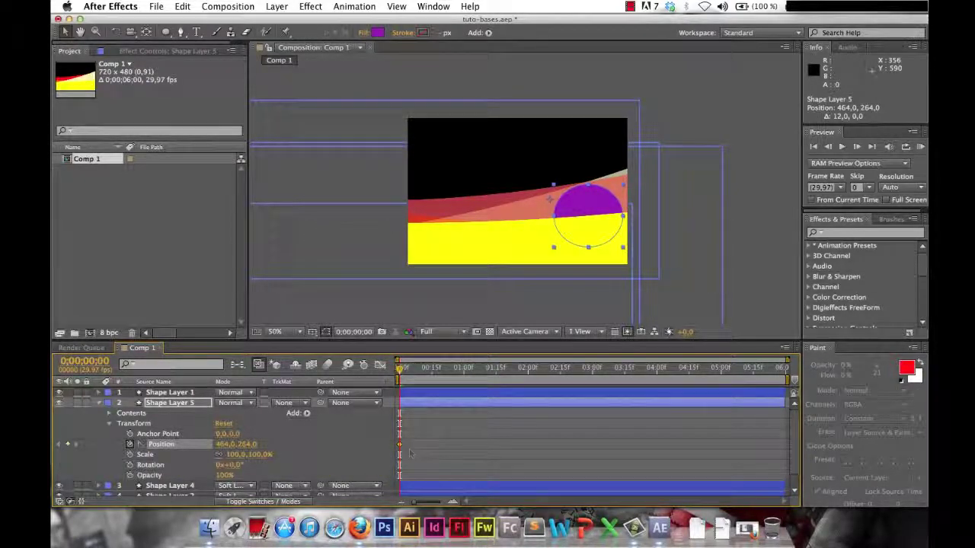
drag(403, 368, 474, 373)
drag(583, 214, 579, 227)
drag(473, 369, 539, 371)
drag(579, 246, 570, 254)
Step: Check the motion so far, add a Position keyframe at 378, 310 for the ellipse, and shift that keyframe to 0;00;02;29
drag(540, 370, 490, 371)
key(space)
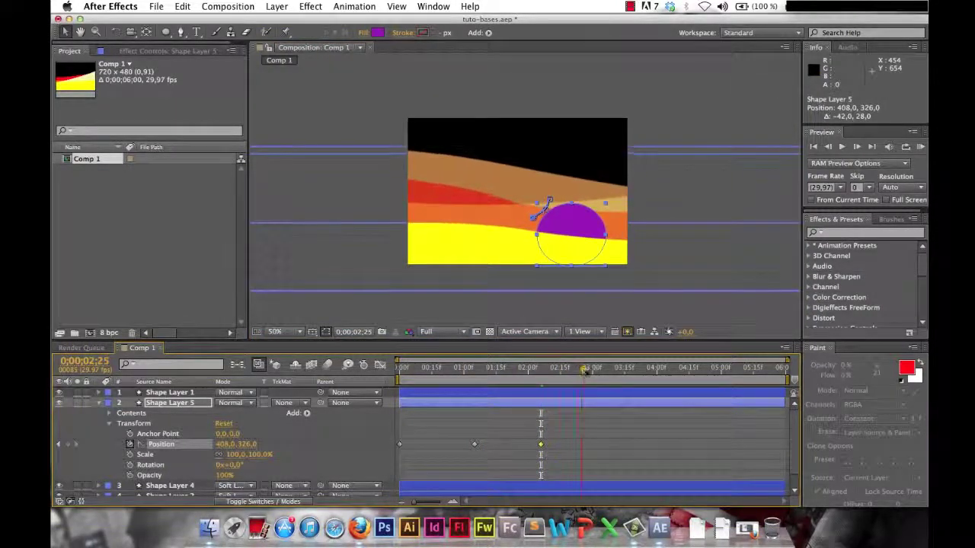
drag(565, 259, 556, 254)
drag(585, 370, 532, 371)
drag(585, 448, 592, 449)
Step: Add a Position keyframe at 412, 296 for the ellipse around four seconds and shift it earlier to 0;00;03;19
drag(528, 368, 654, 374)
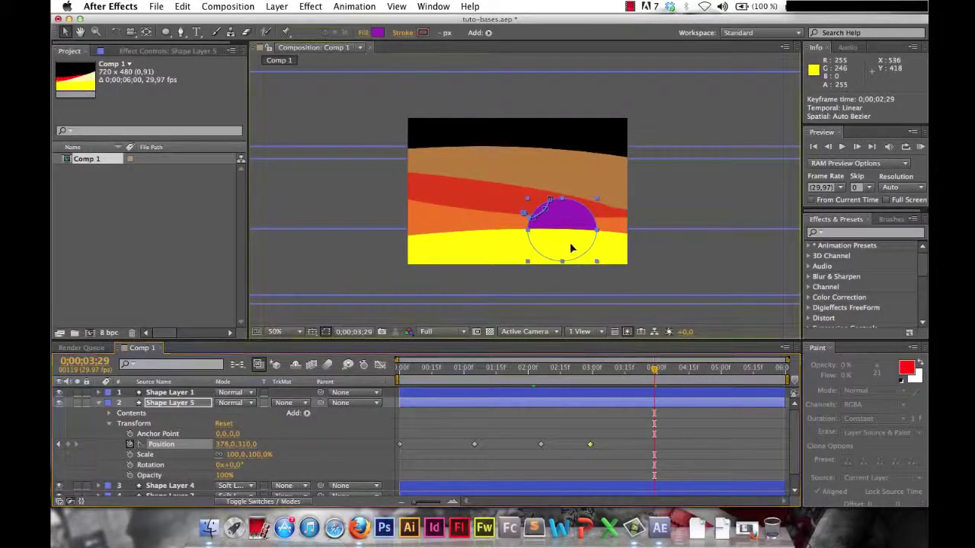
drag(570, 243, 582, 237)
click(566, 369)
drag(565, 369, 631, 369)
drag(653, 444, 636, 447)
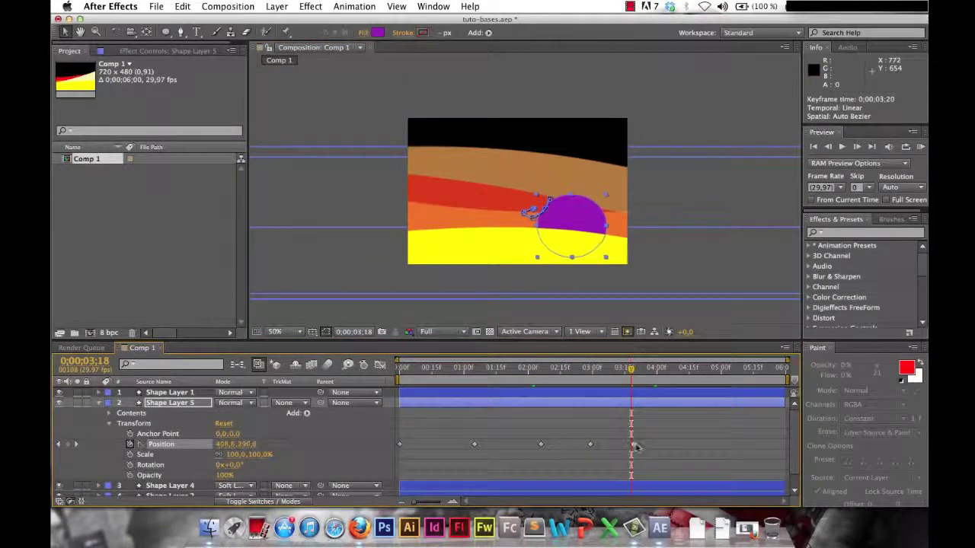
Step: Keyframe new ellipse positions following the waves at 0;00;04;17, about 0;00;05;13 and 0;00;05;29, ending at 426, 252
drag(631, 370, 693, 371)
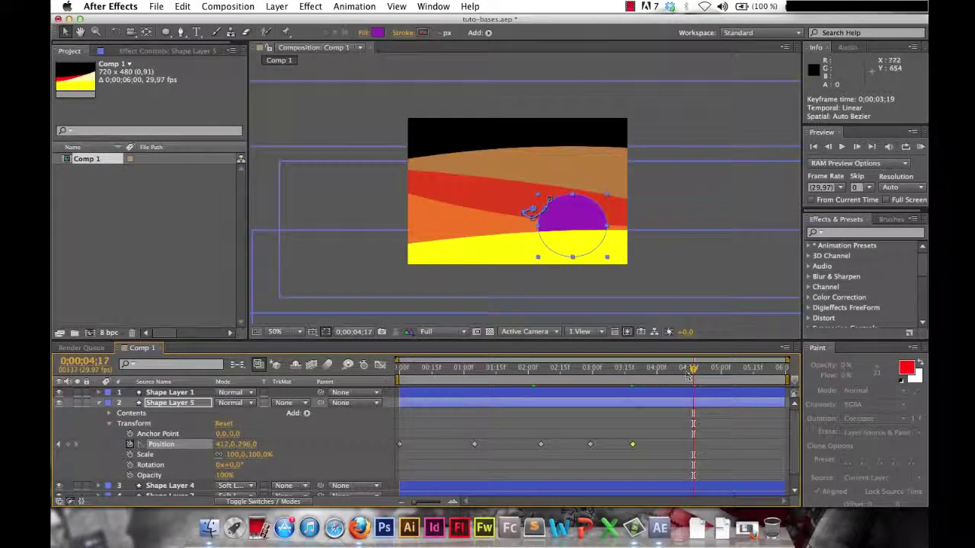
drag(575, 243, 563, 250)
drag(693, 370, 748, 370)
drag(551, 246, 559, 240)
drag(757, 375, 784, 371)
drag(579, 241, 589, 230)
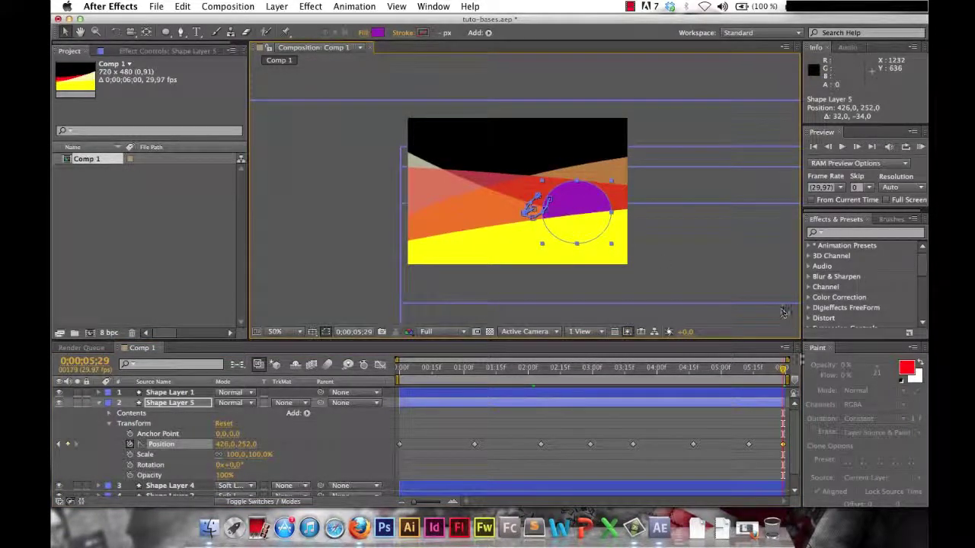
Step: RAM preview the ellipse's animation over the waves and return to the first frame
key(space)
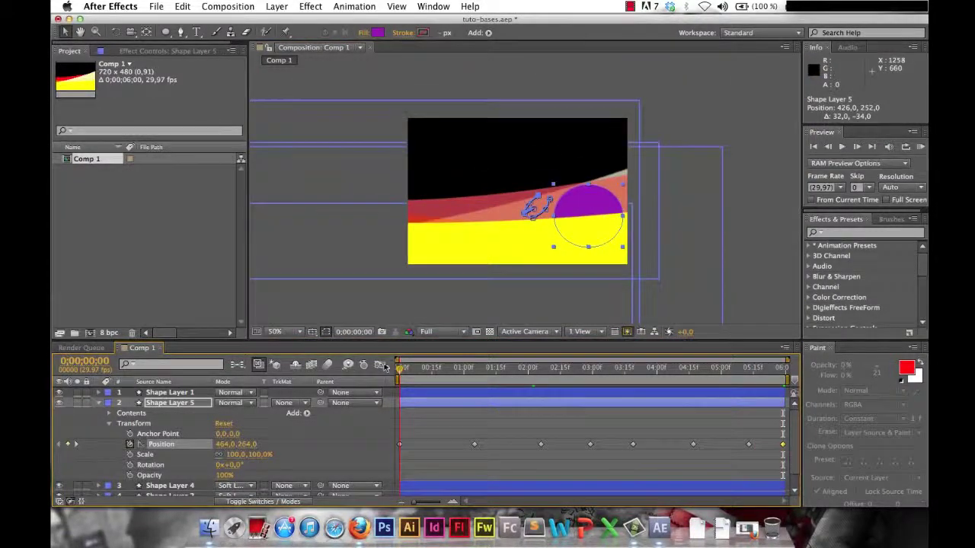
key(KP_0)
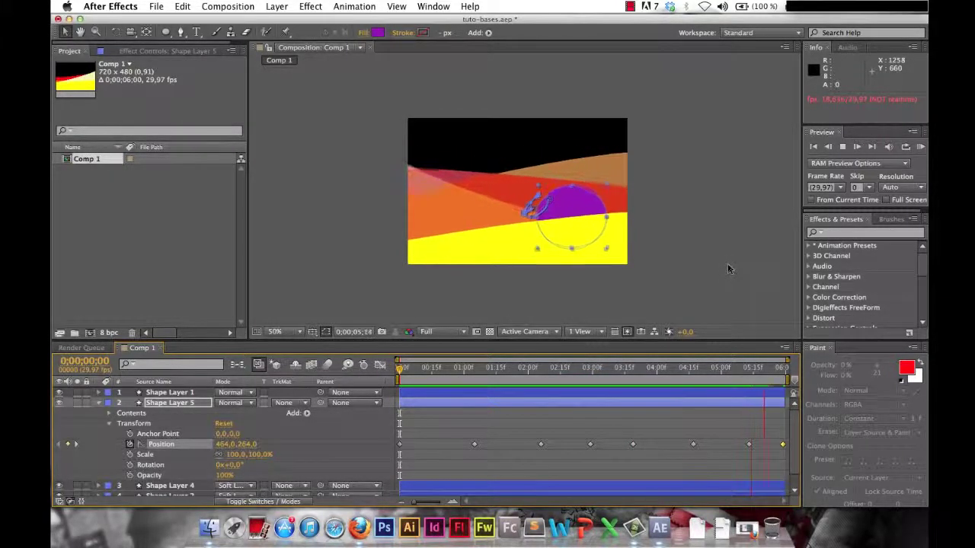
key(space)
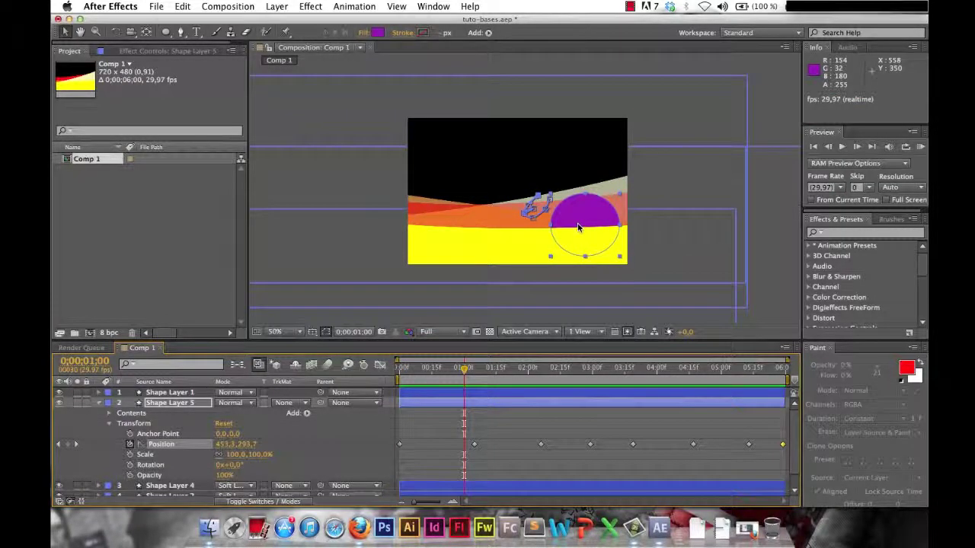
drag(471, 369, 374, 389)
Step: Apply Easy Ease to the six intermediate Position keyframes of Shape Layer 5, leaving out the first and last
drag(440, 433, 764, 454)
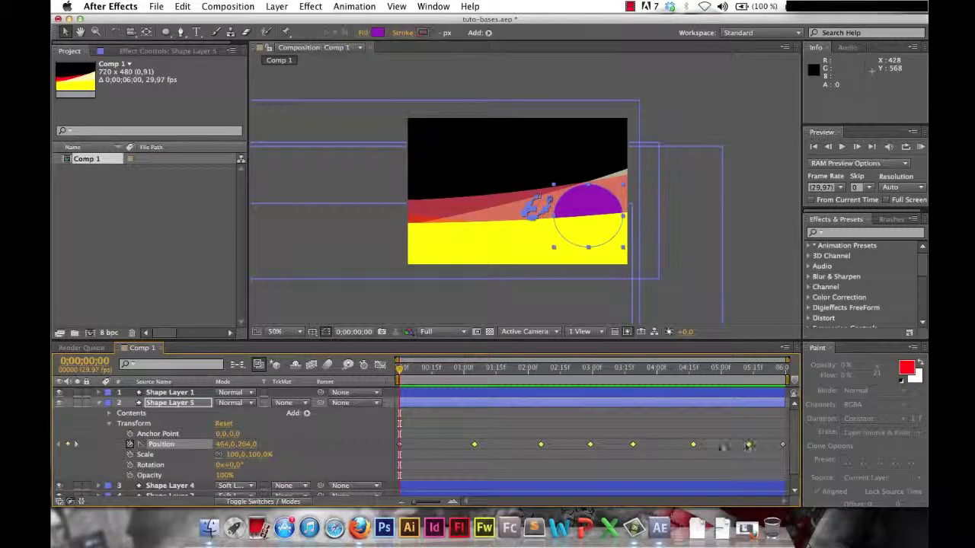
right_click(474, 446)
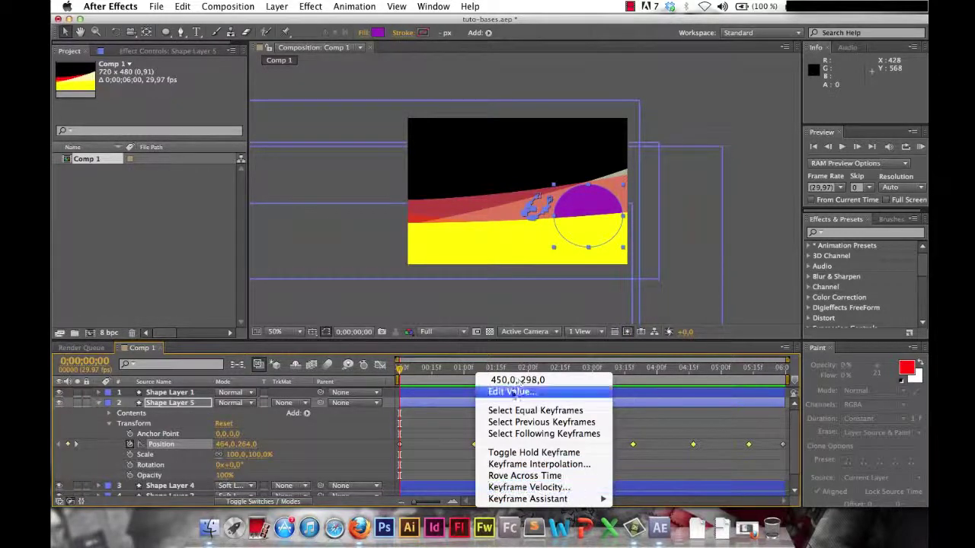
click(511, 488)
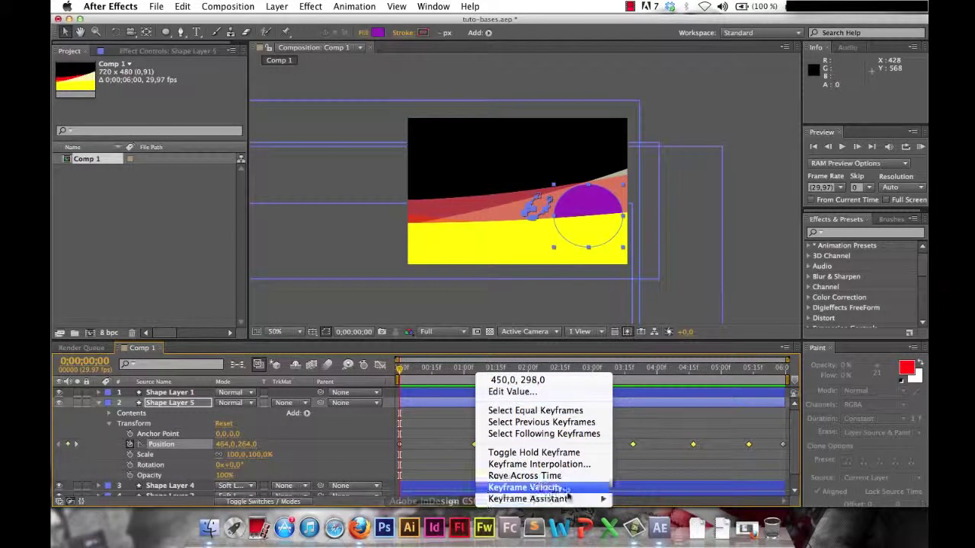
mouse_move(561, 501)
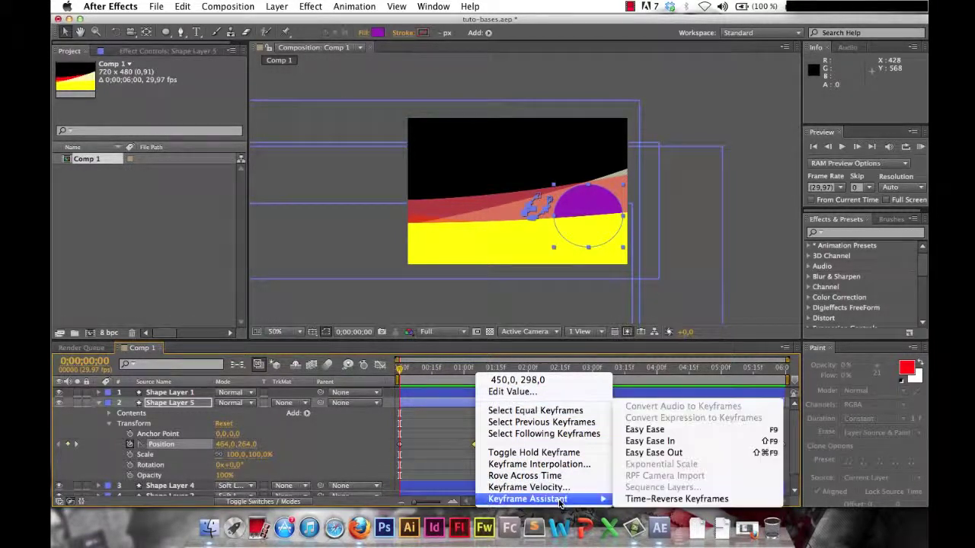
click(645, 430)
click(650, 431)
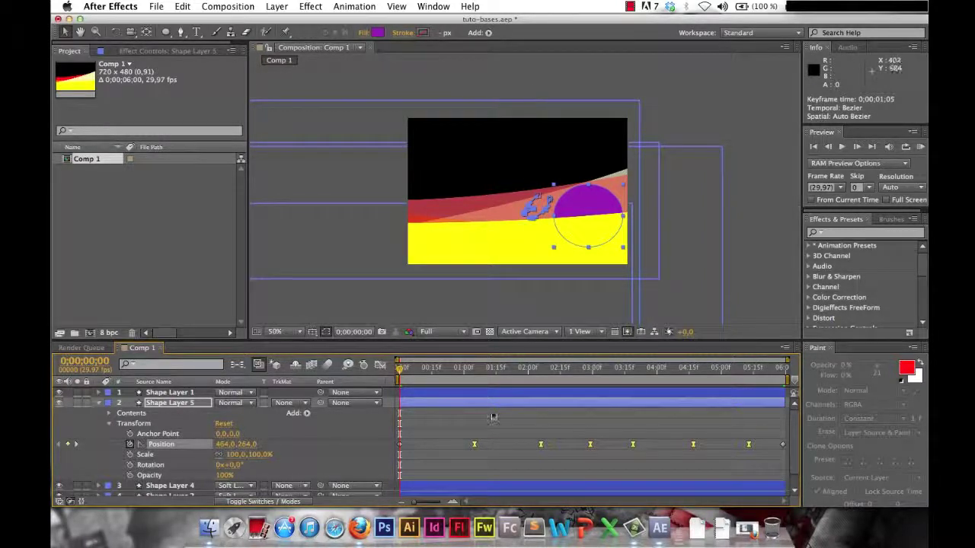
Step: Scrub and RAM preview the composition to check the ellipse's eased motion
drag(412, 371, 585, 372)
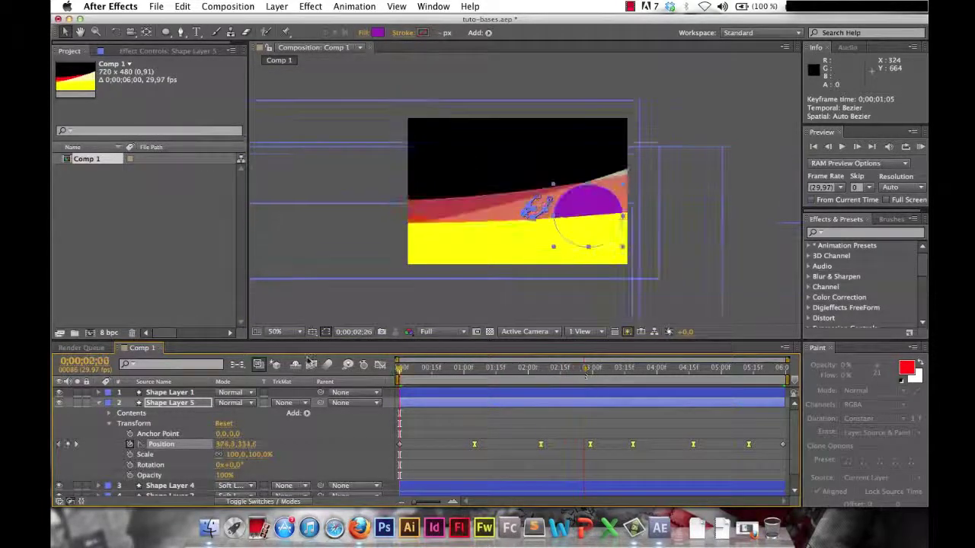
key(KP_0)
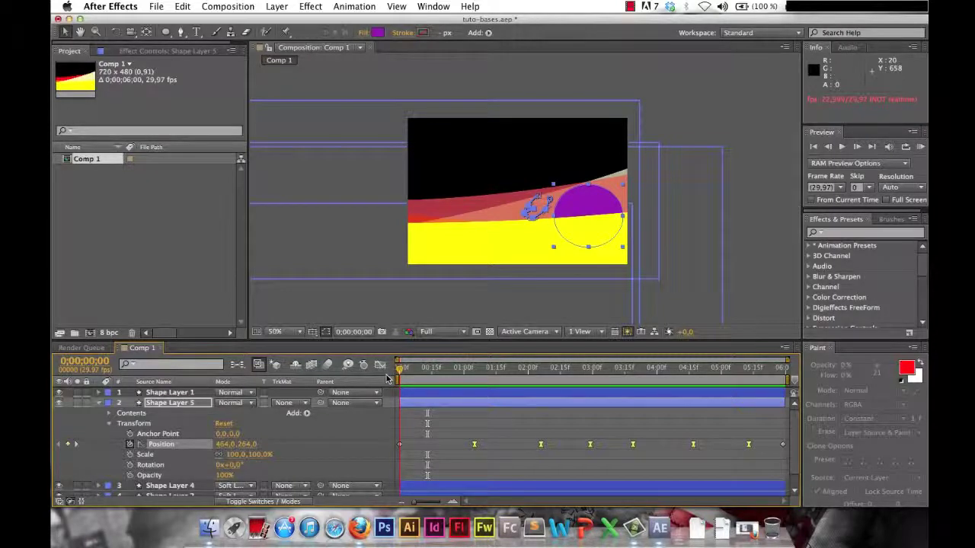
key(space)
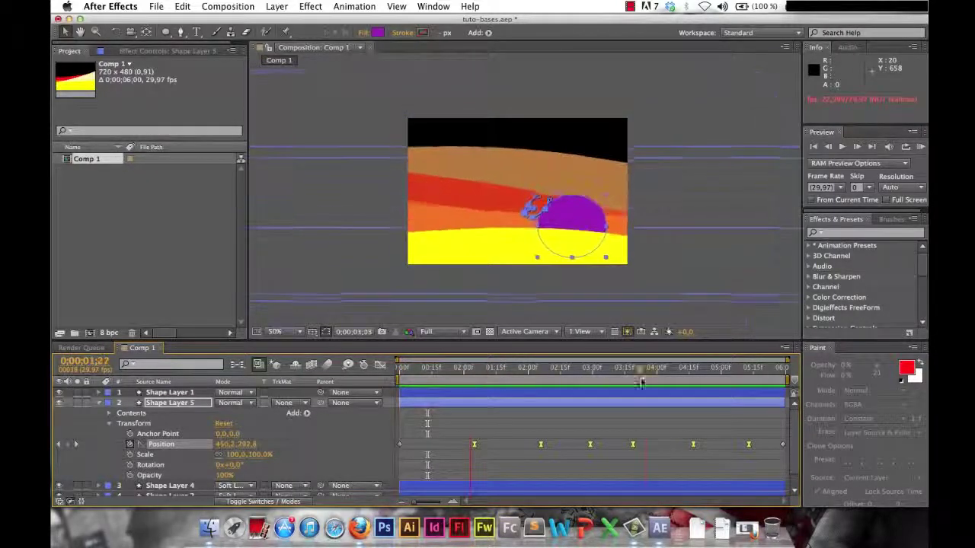
key(space)
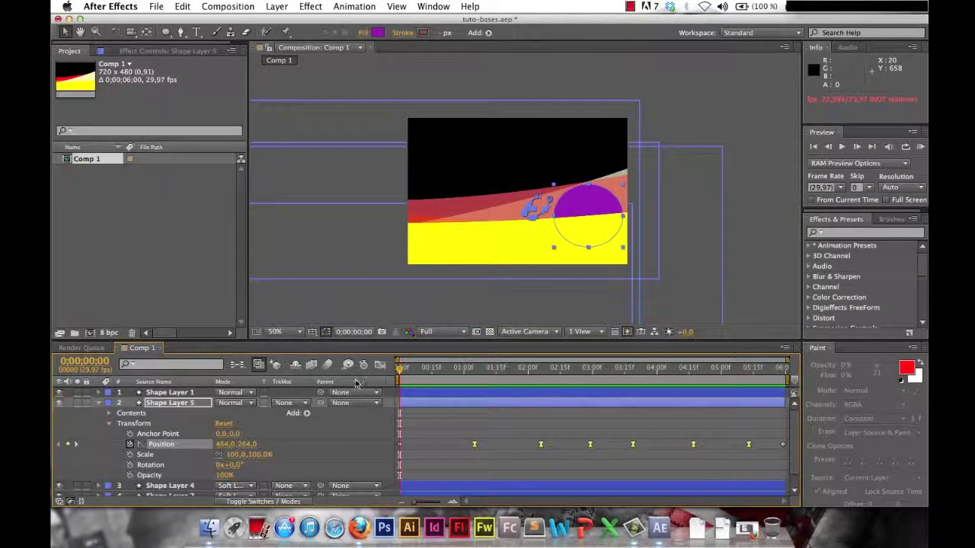
Step: Collapse Shape Layer 5's properties and return to the composition's first frame
click(97, 403)
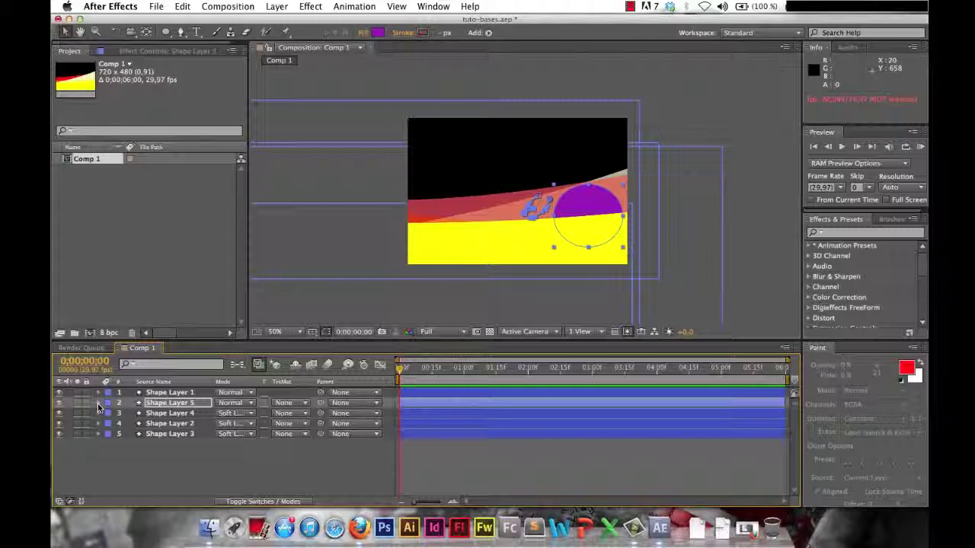
click(356, 245)
drag(401, 370, 379, 361)
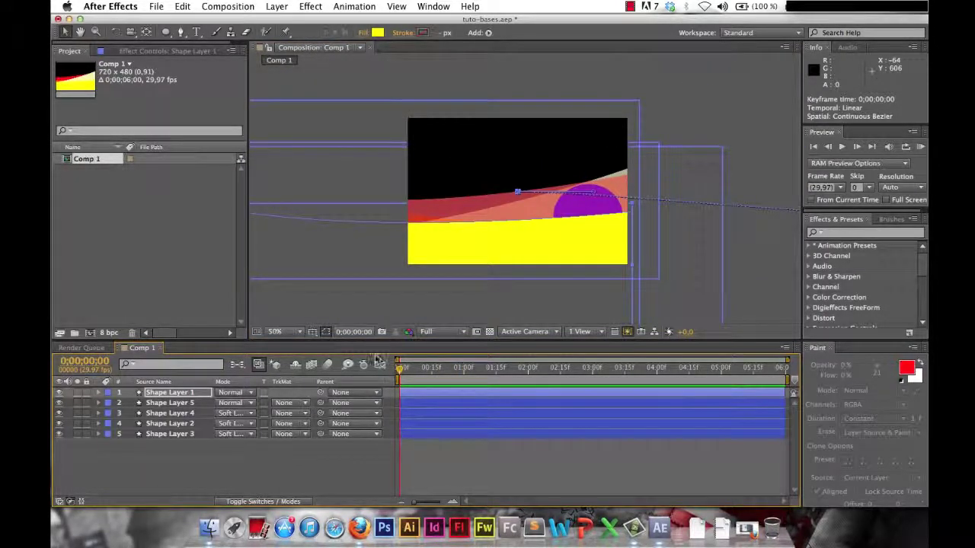
Step: Examine the blending modes available for Shape Layer 1 without changing its mode, and clear the layer selection
click(251, 395)
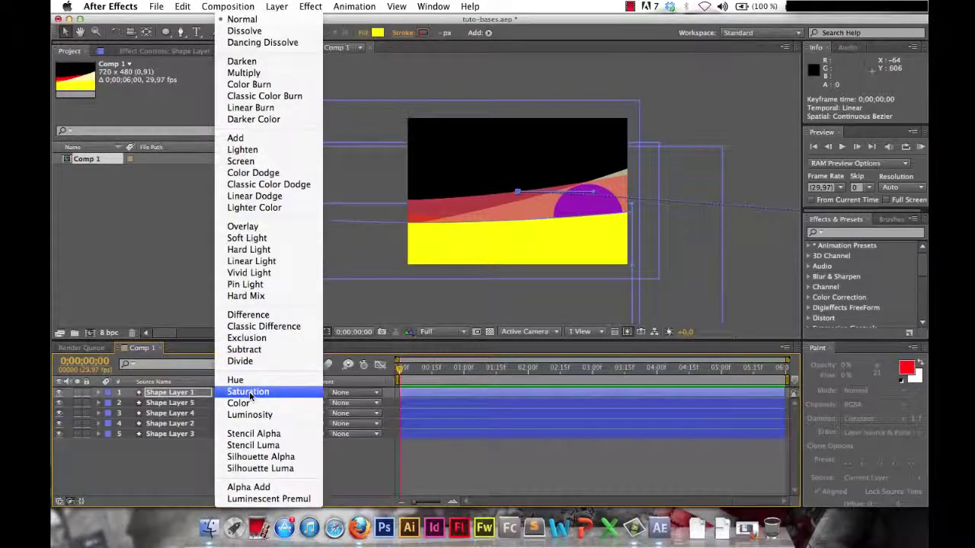
click(176, 304)
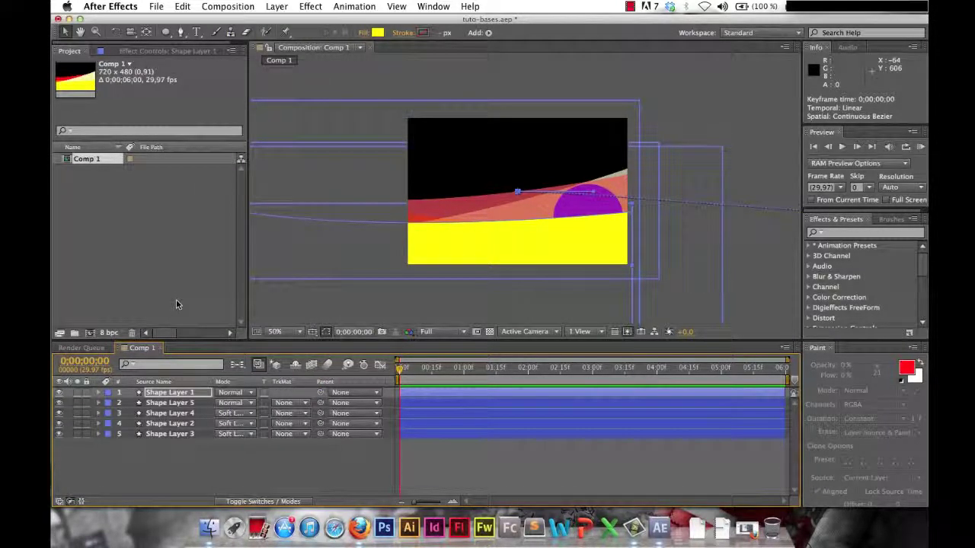
click(270, 473)
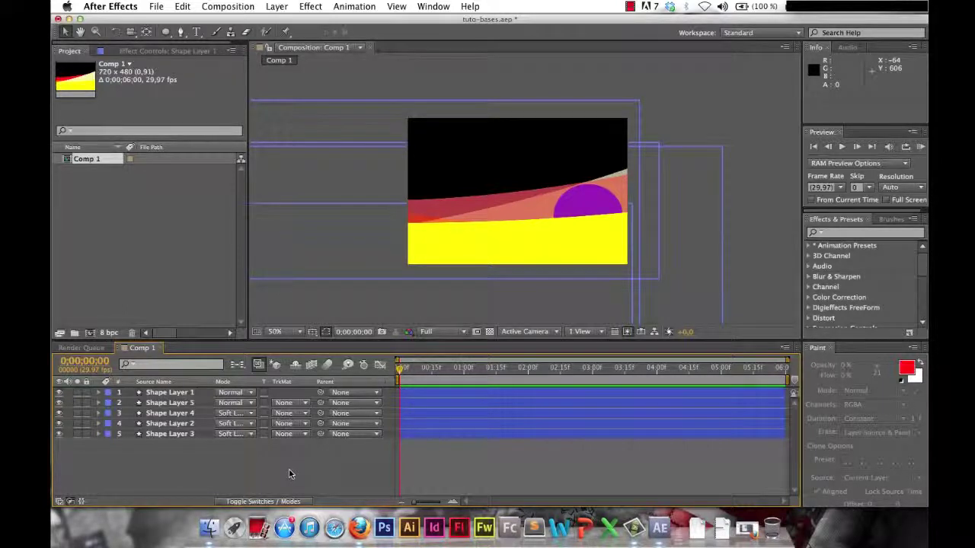
Step: Create a black solid layer matching the composition size, 720 × 480 px
right_click(198, 457)
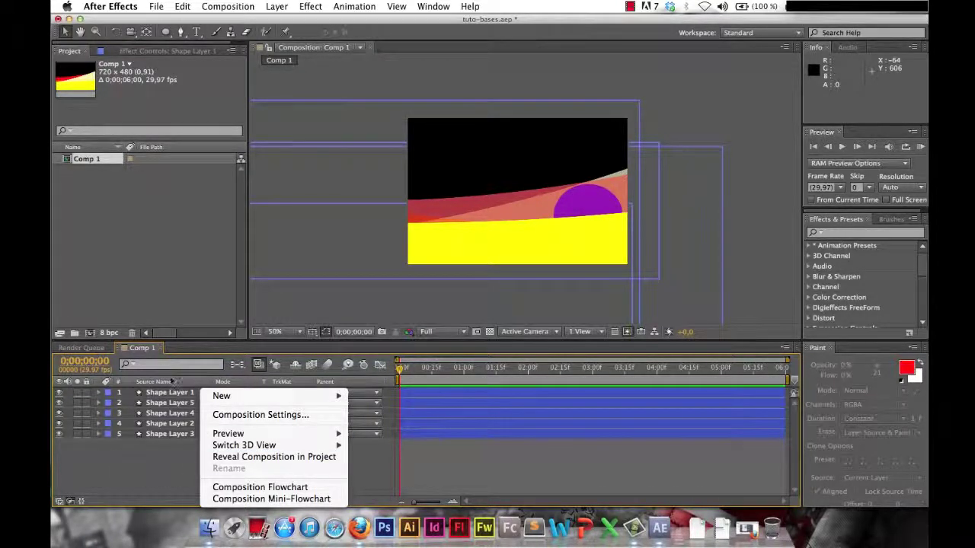
mouse_move(229, 396)
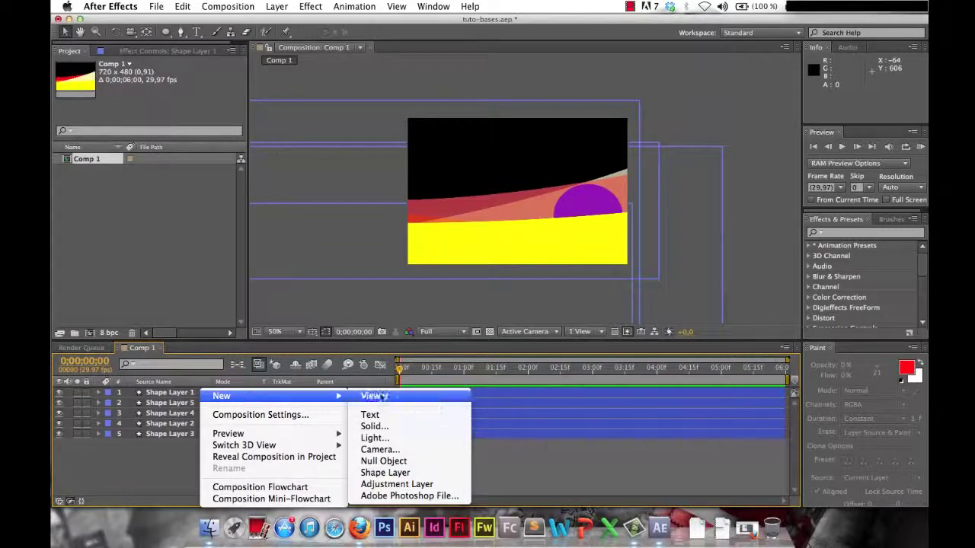
mouse_move(325, 398)
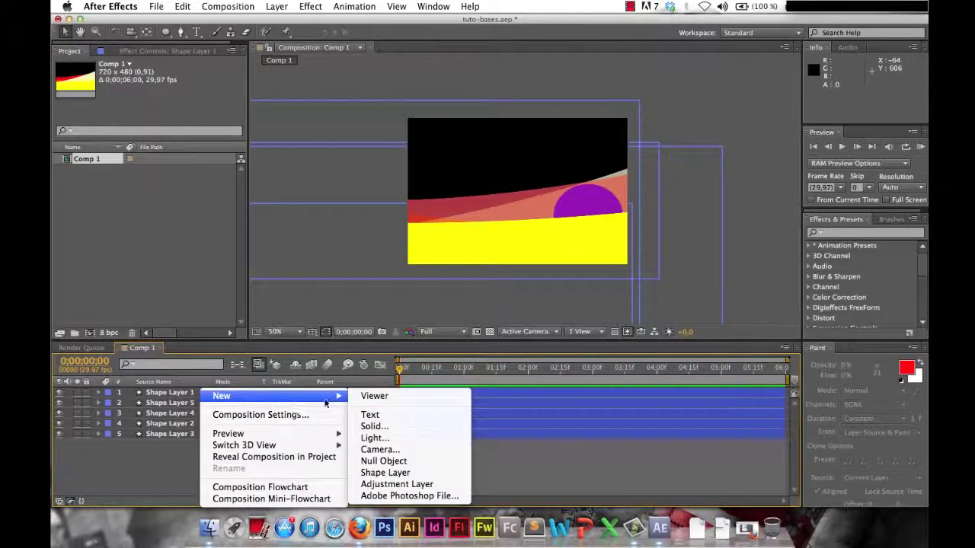
click(384, 429)
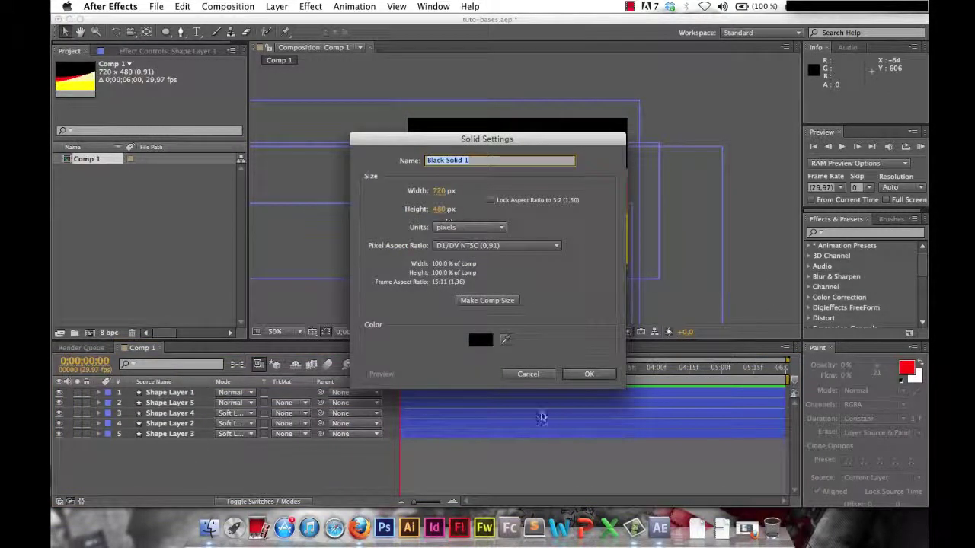
click(487, 301)
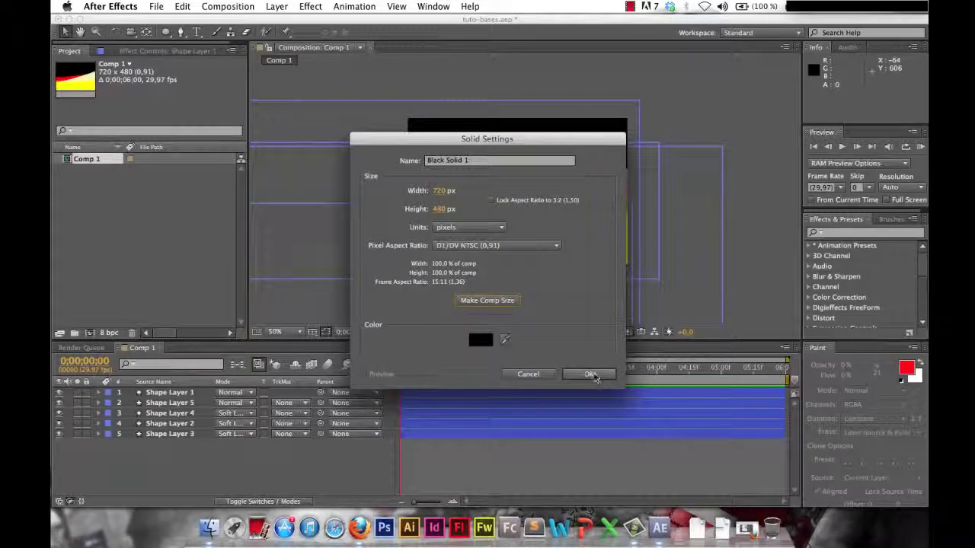
click(591, 376)
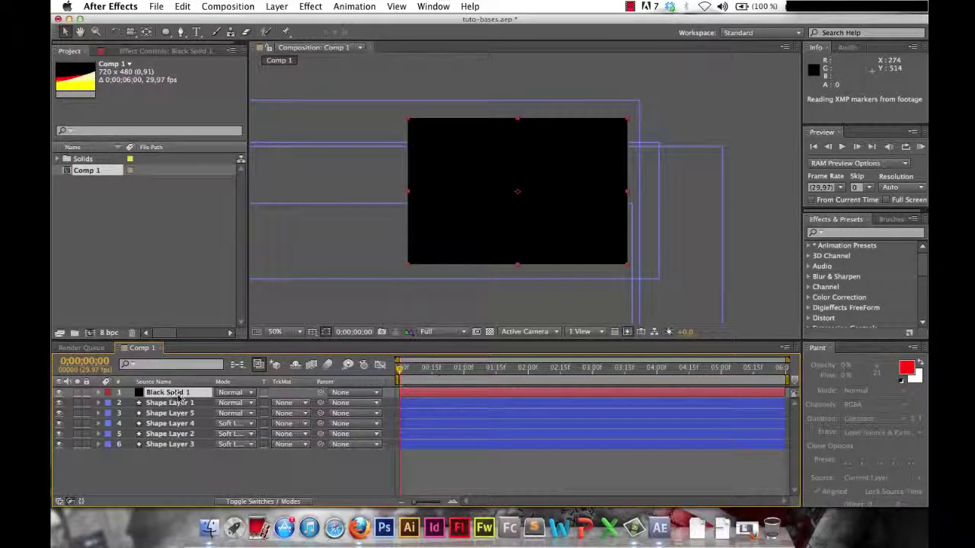
Step: Add a new mask to the black solid layer
click(277, 6)
mouse_move(246, 6)
mouse_move(277, 6)
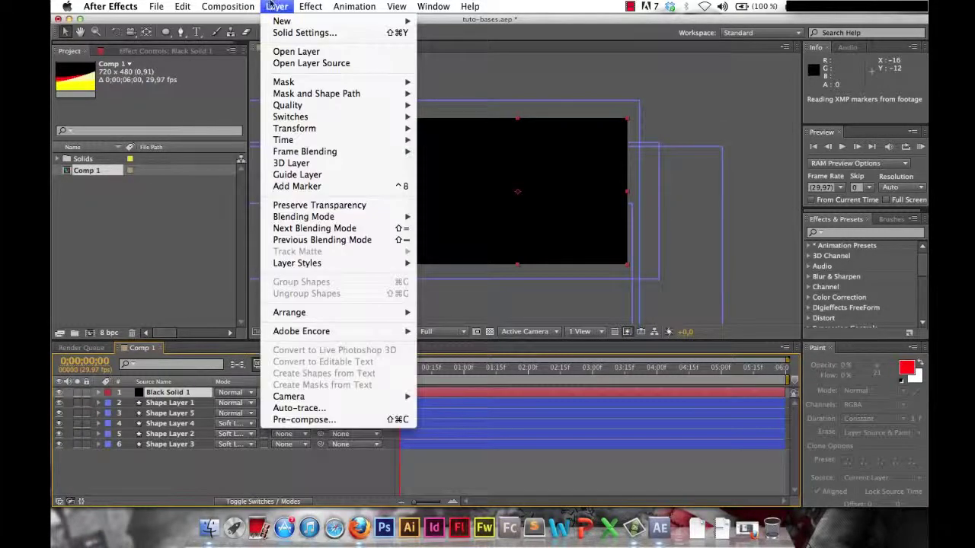
mouse_move(289, 92)
mouse_move(417, 92)
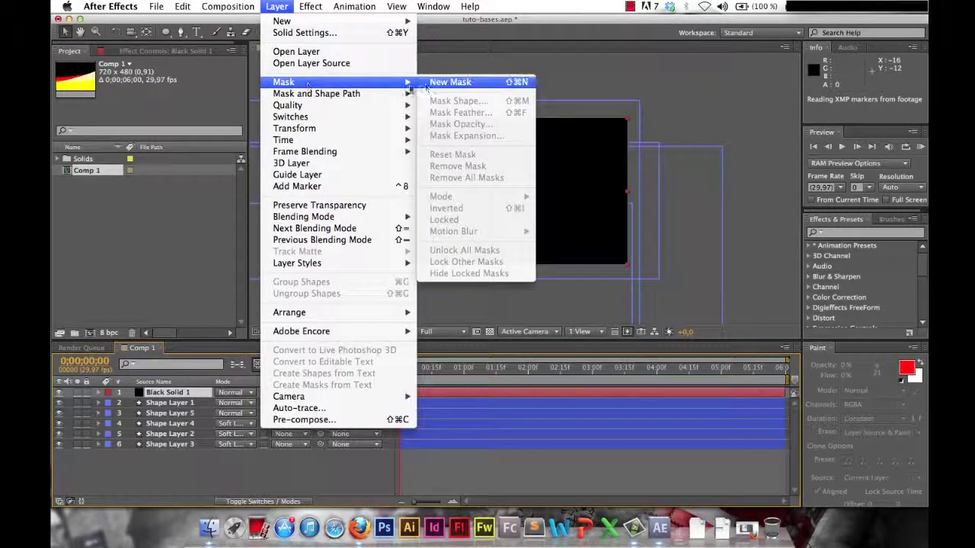
click(451, 93)
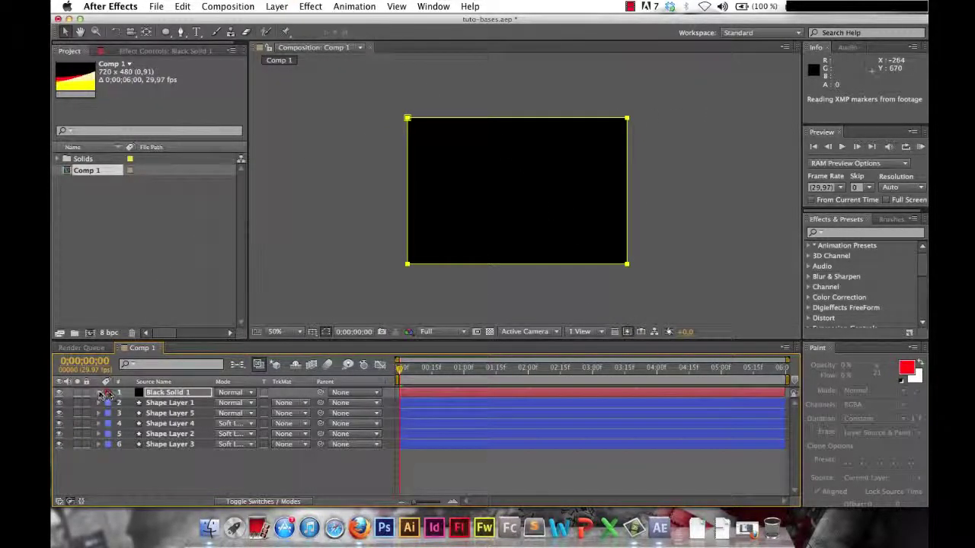
Step: Expand the black solid's new mask to show its path, feather, opacity and expansion properties
click(98, 392)
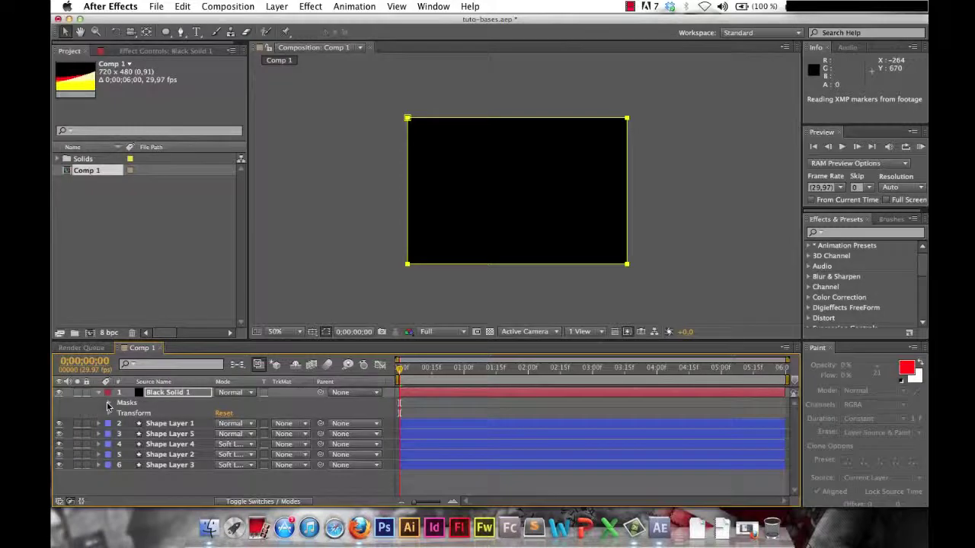
click(108, 403)
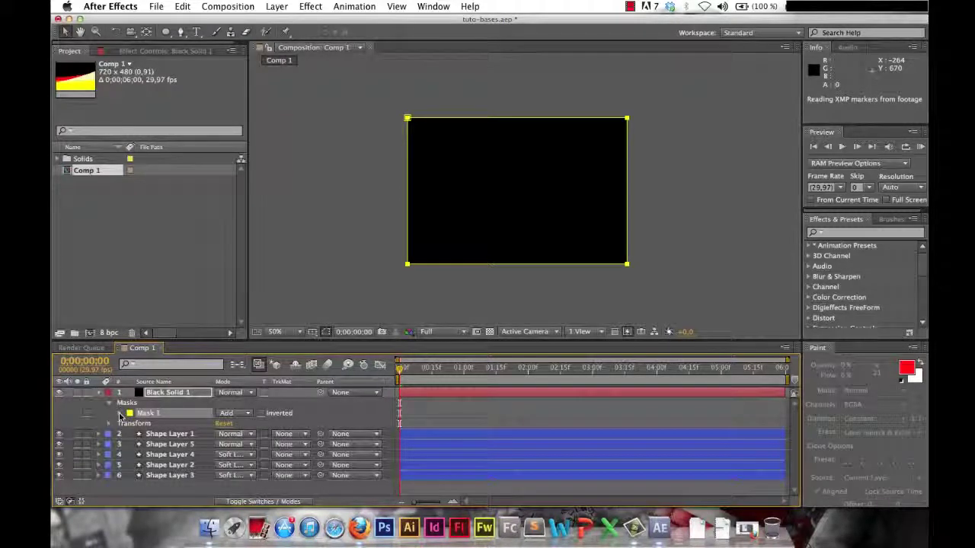
click(120, 413)
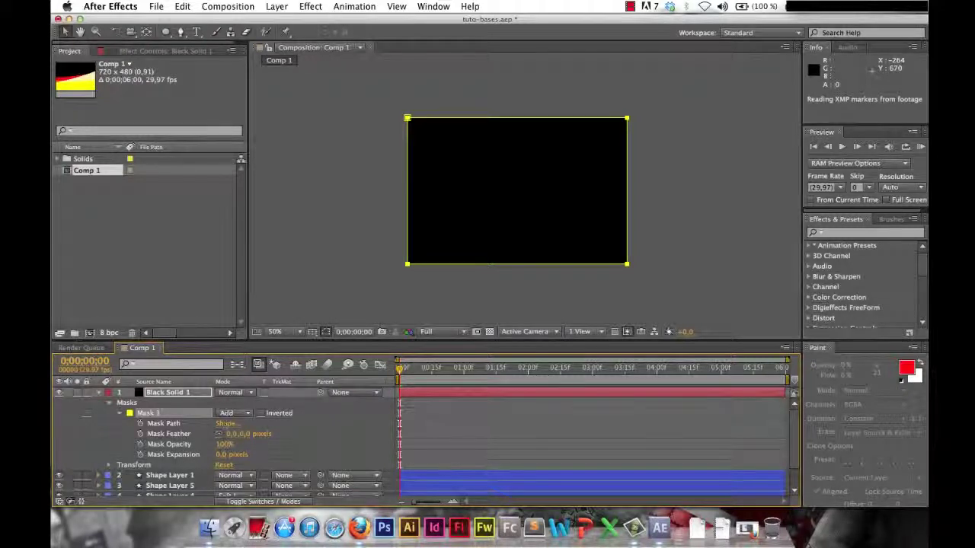
Step: Reset the black solid's mask path to an ellipse in the mask shape settings
click(225, 424)
click(529, 308)
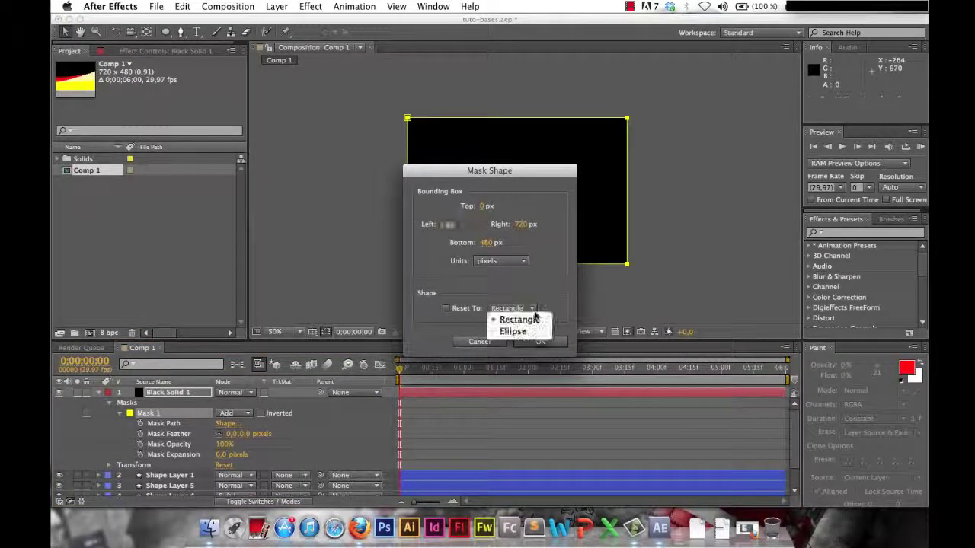
click(513, 331)
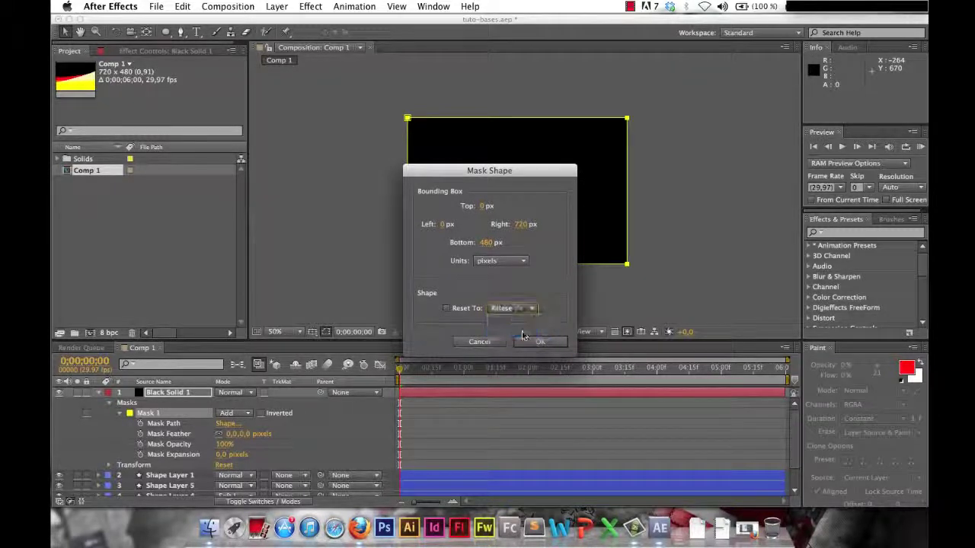
click(538, 344)
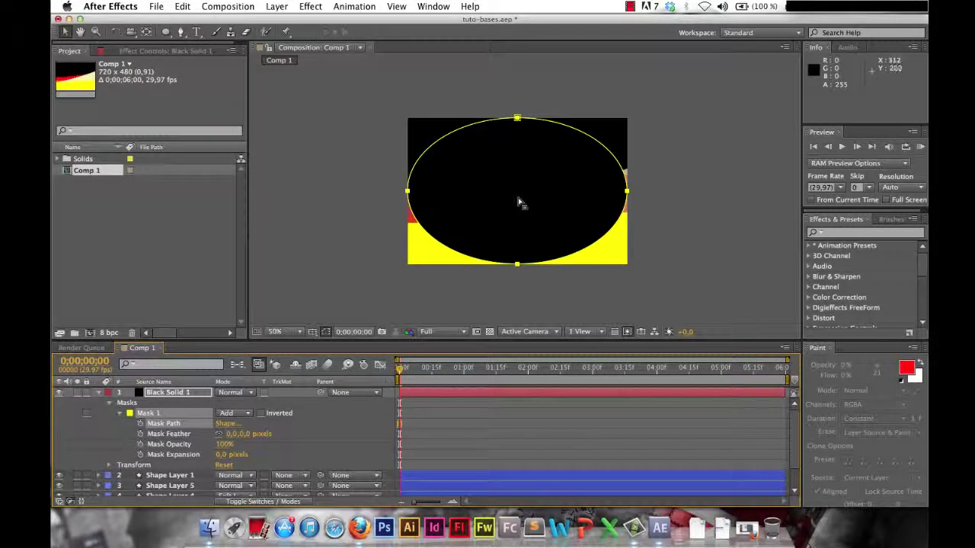
Step: Scale the elliptical mask down to about 89% and move it to the middle of the composition
drag(518, 120, 518, 122)
double_click(517, 119)
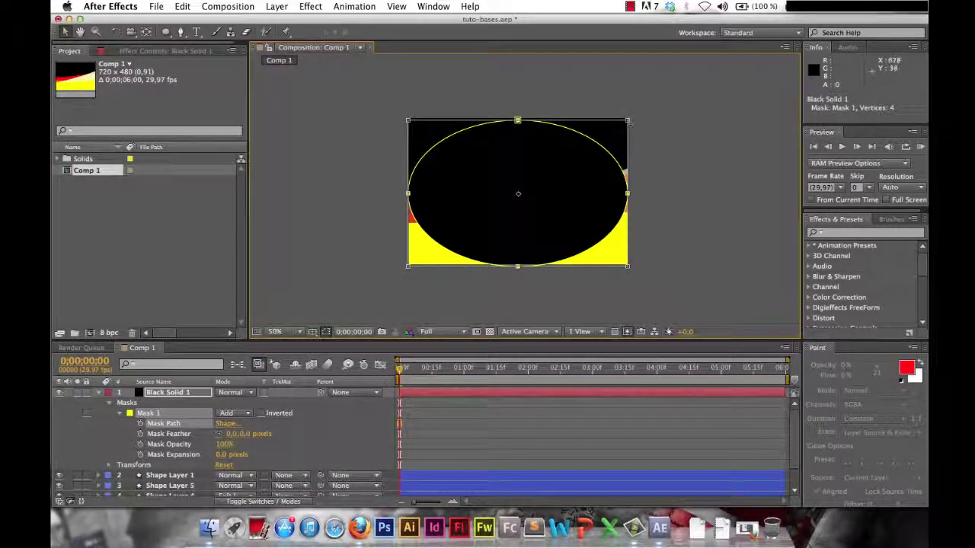
drag(627, 120, 612, 132)
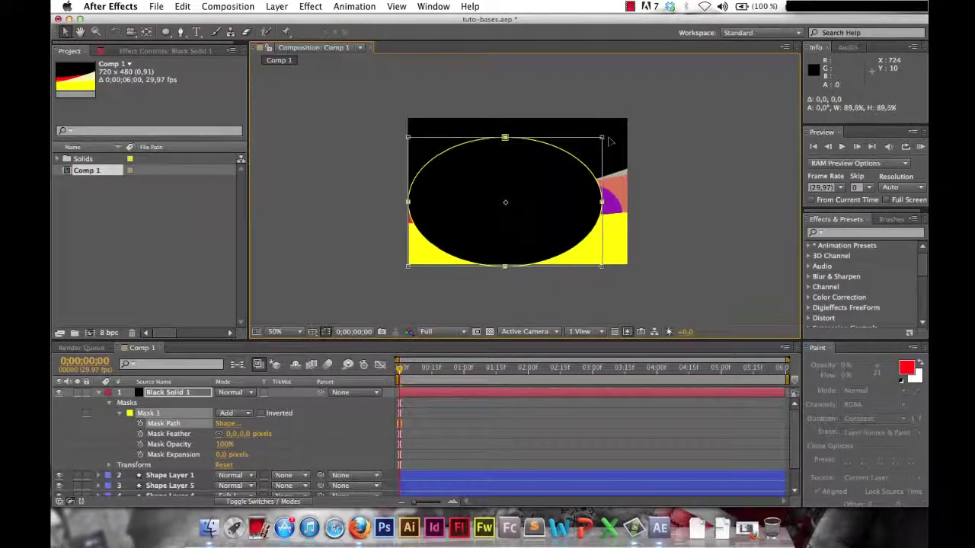
drag(560, 199, 566, 193)
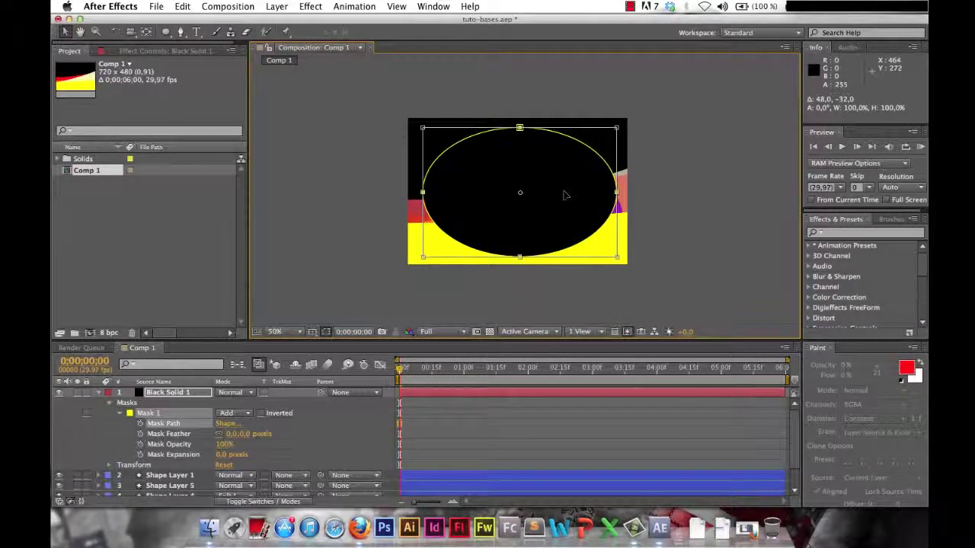
key(Return)
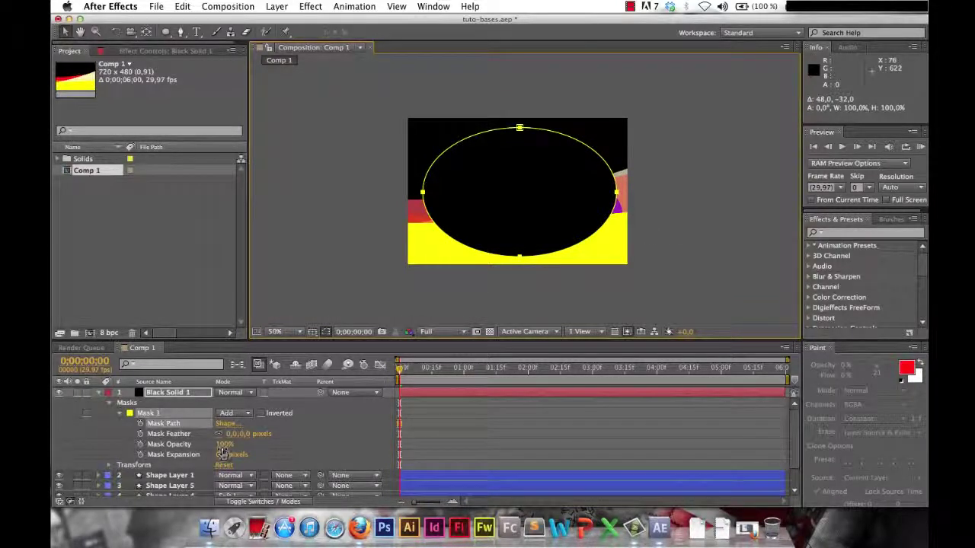
Step: Invert the black solid's mask, try out its opacity and feather, and clear the selection
drag(225, 446, 275, 448)
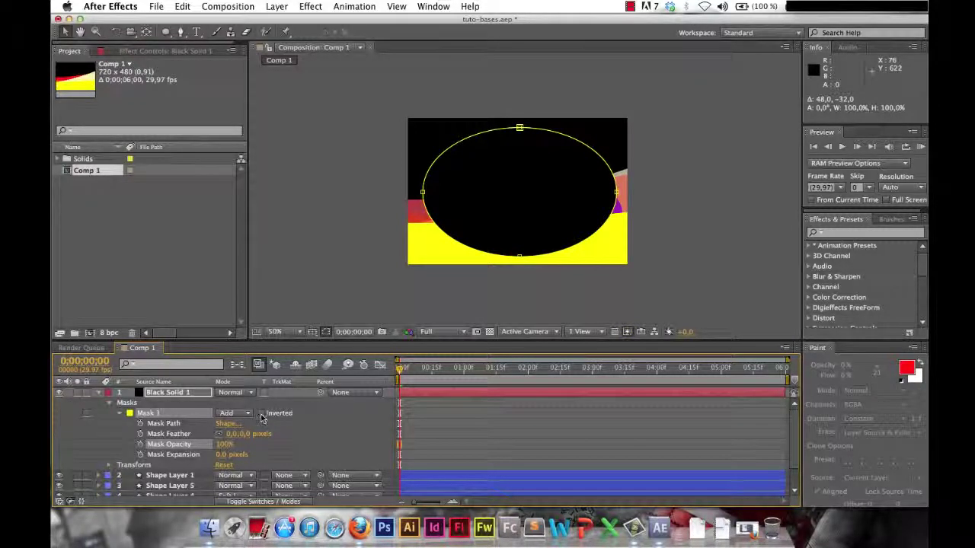
click(261, 414)
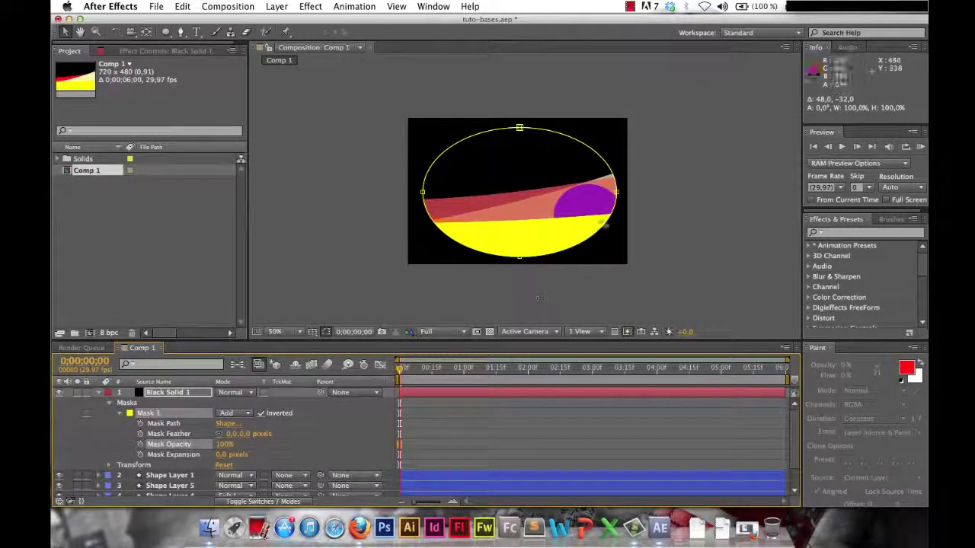
click(708, 202)
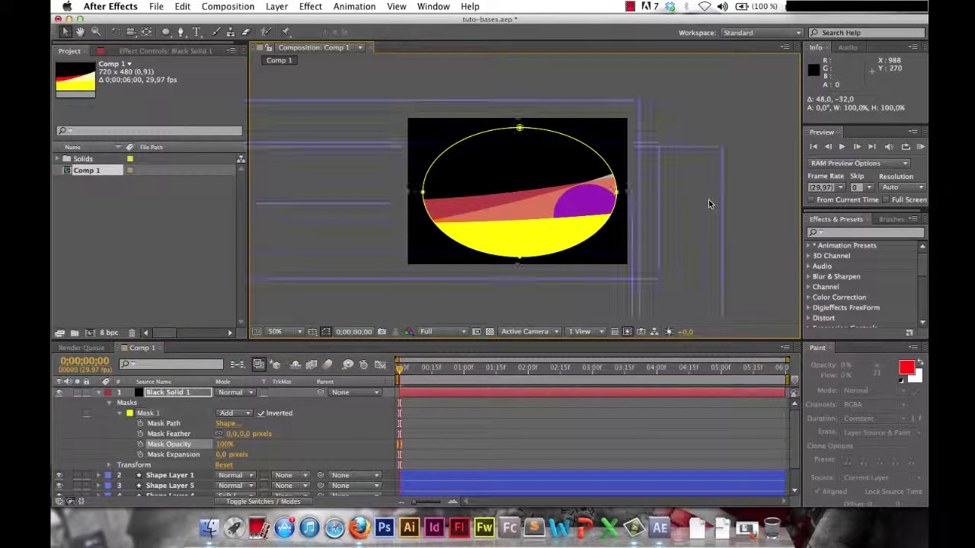
click(705, 121)
click(426, 246)
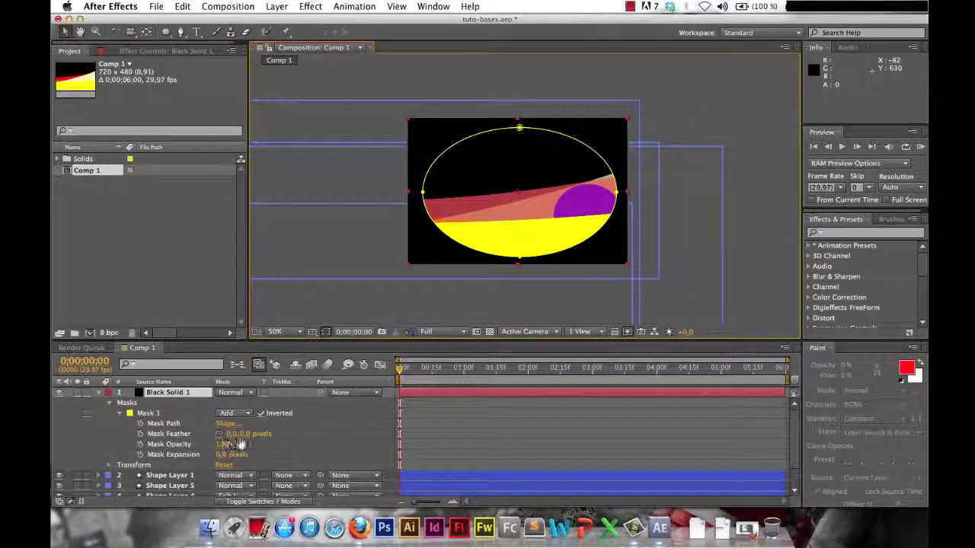
mouse_move(231, 433)
mouse_down()
mouse_move(245, 433)
mouse_move(237, 435)
mouse_up()
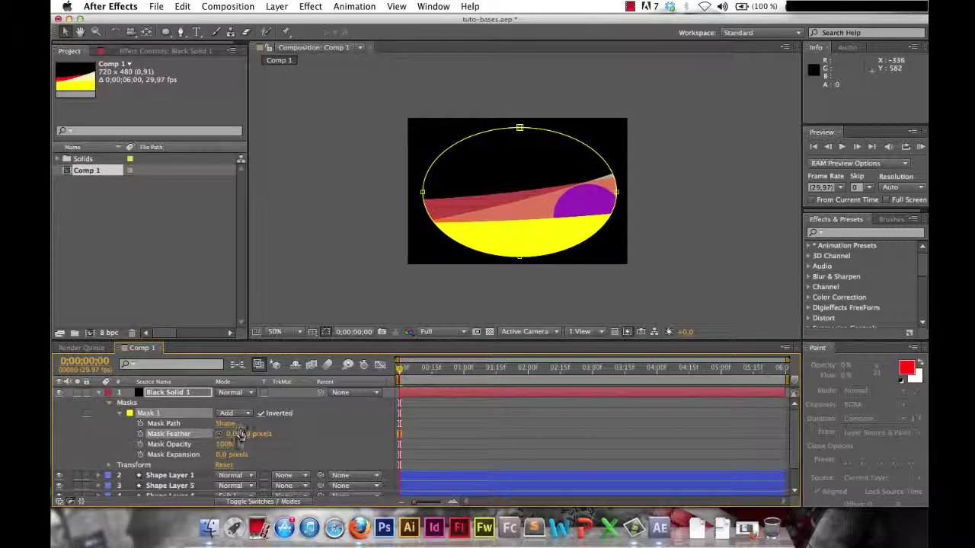
click(265, 453)
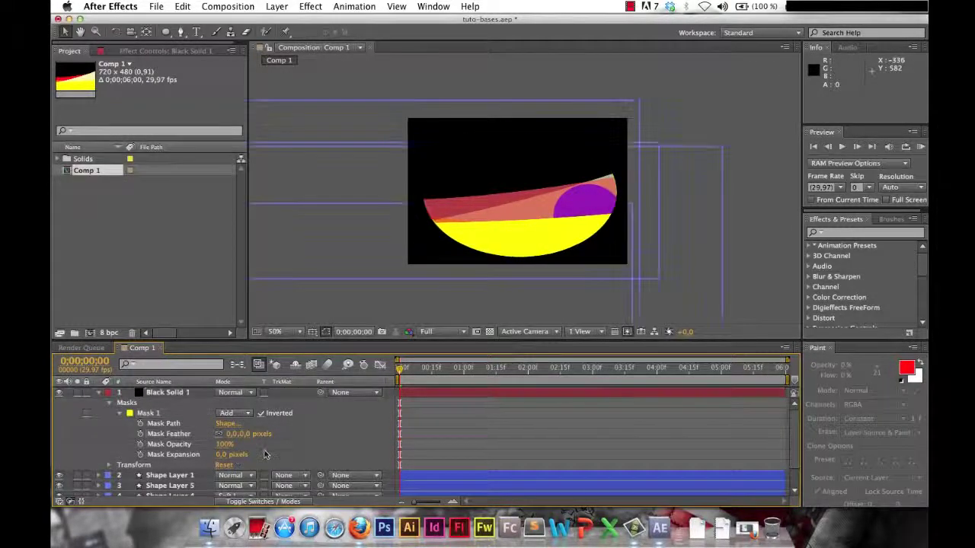
Step: Keyframe the mask's expansion from -233 pixels at 0 seconds to 2 pixels at 1 second
mouse_move(406, 371)
mouse_down()
mouse_move(466, 370)
mouse_move(397, 371)
mouse_up()
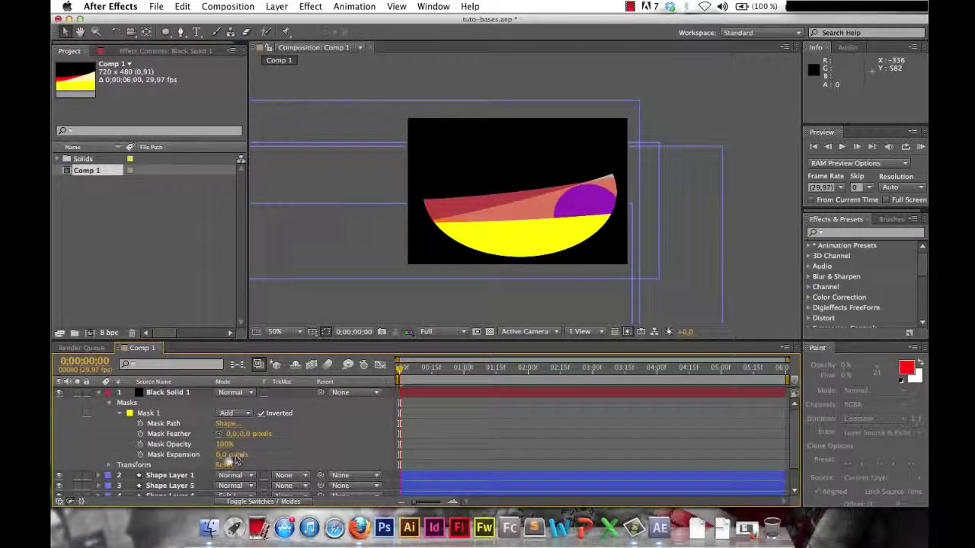
drag(232, 462, 53, 426)
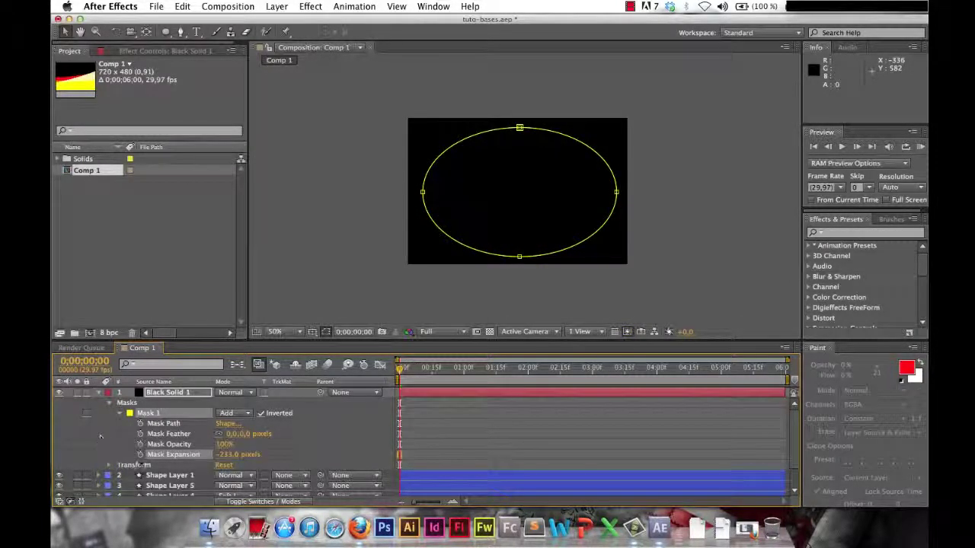
click(141, 454)
drag(401, 368, 466, 378)
drag(228, 455, 371, 456)
Step: Preview the animation from the start, check the mask reveal around 2 seconds, and return to the first frame
drag(466, 370, 383, 371)
key(space)
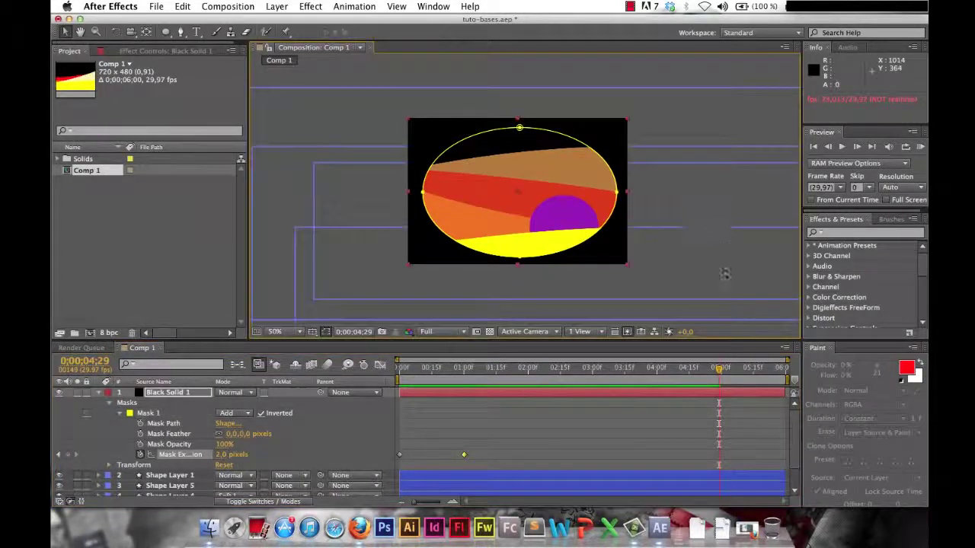
mouse_move(399, 369)
mouse_down()
mouse_move(485, 368)
mouse_move(398, 369)
mouse_up()
click(446, 310)
key(space)
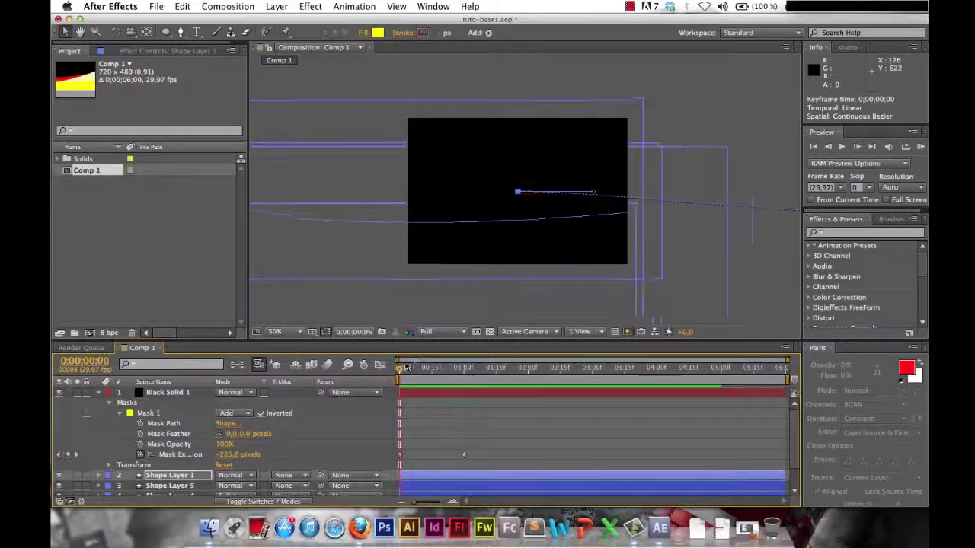
drag(405, 368, 531, 371)
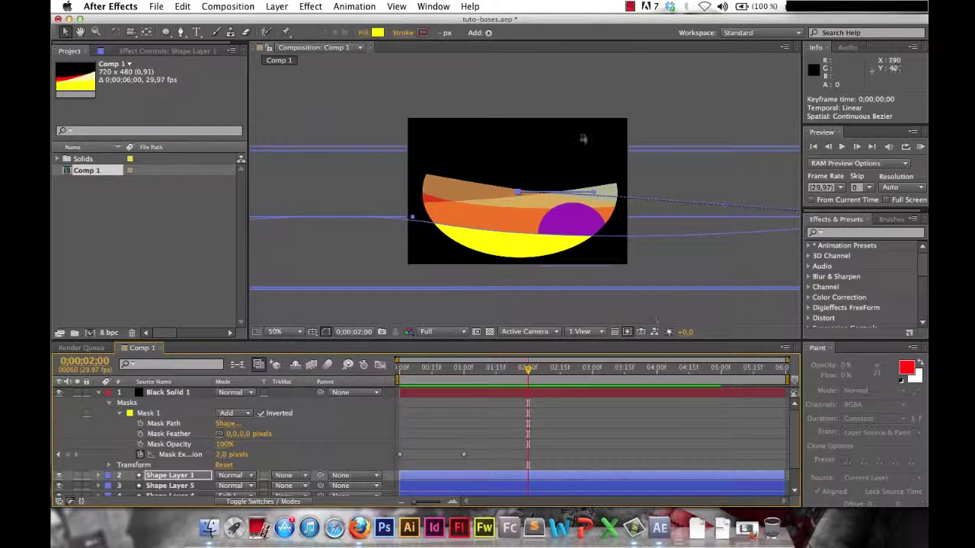
click(347, 264)
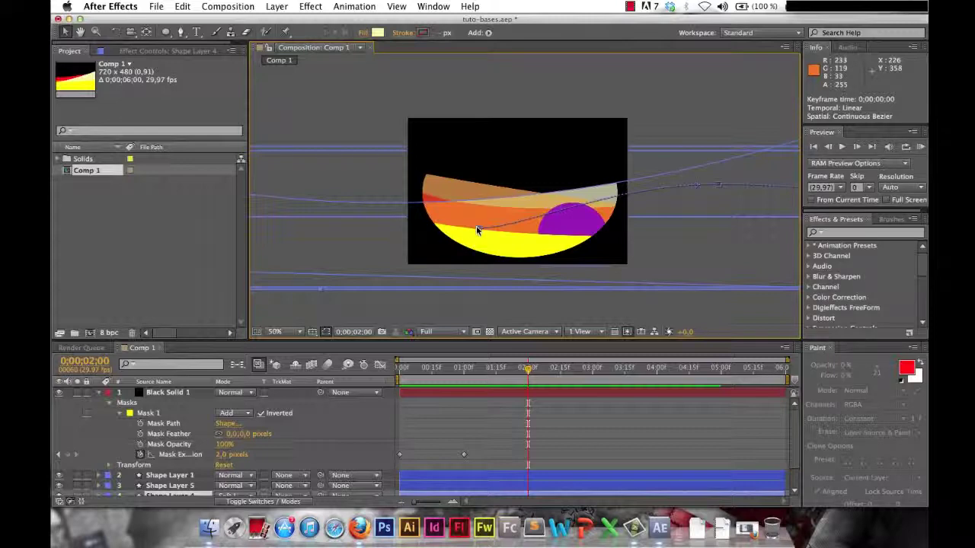
key(KP_0)
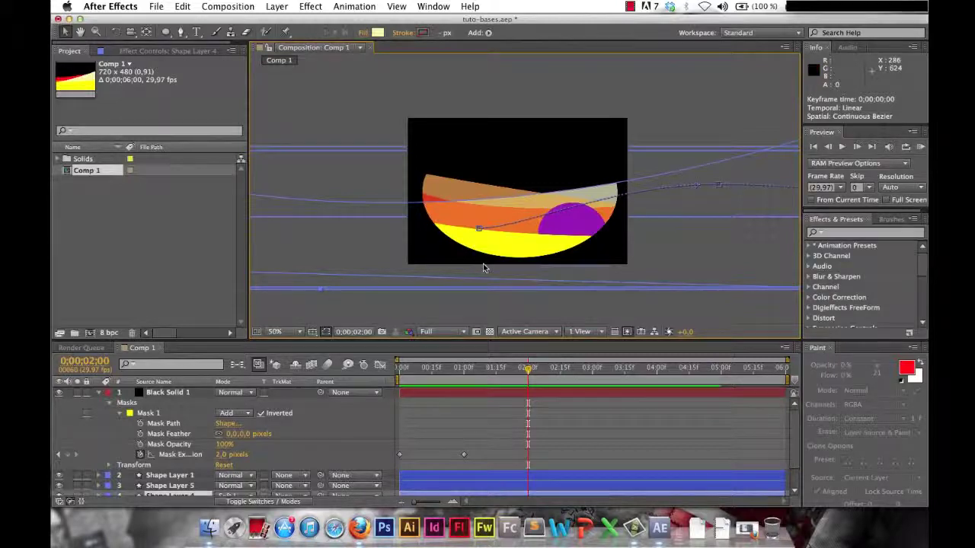
drag(423, 368, 356, 365)
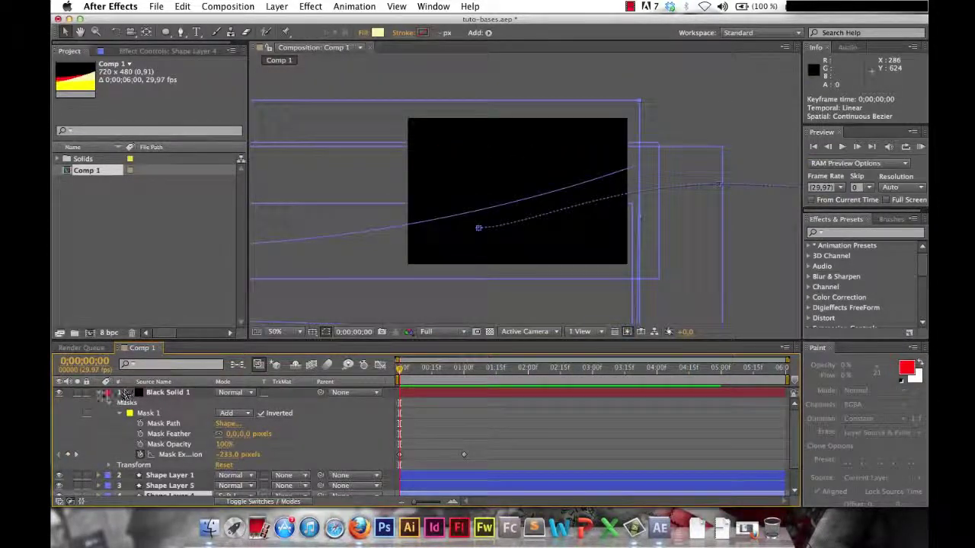
Step: Collapse the black solid's properties, clear the layer selection, and browse the available effect categories
click(98, 392)
click(200, 483)
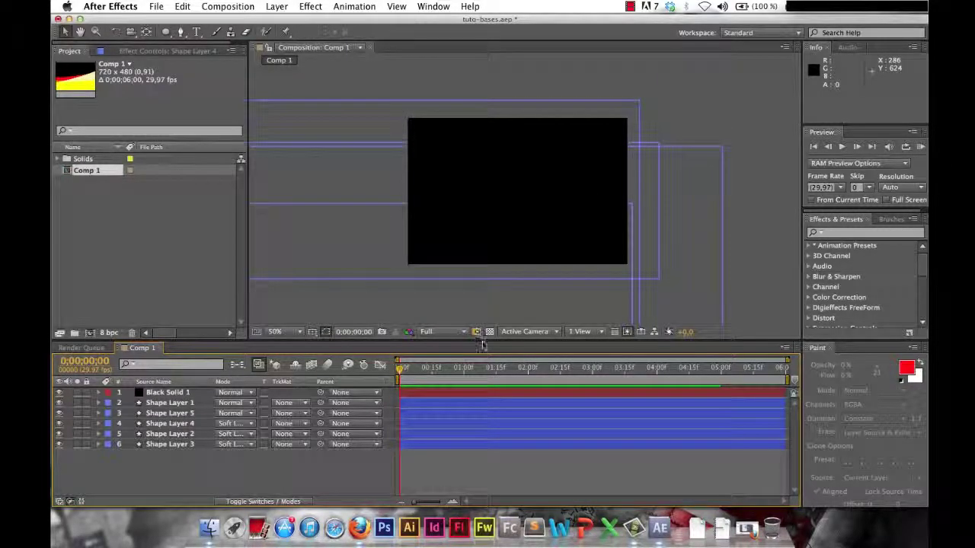
click(313, 8)
click(551, 164)
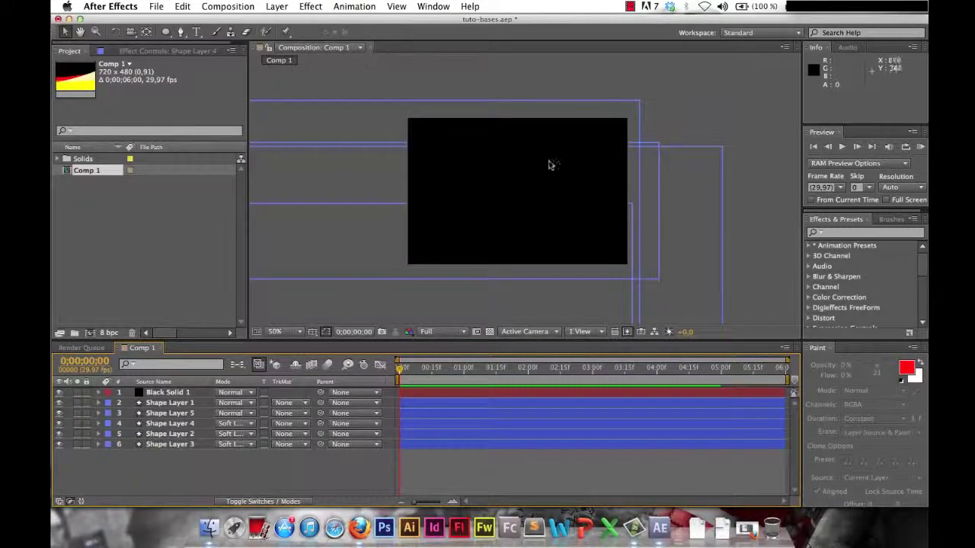
scroll(868, 284, down, 3)
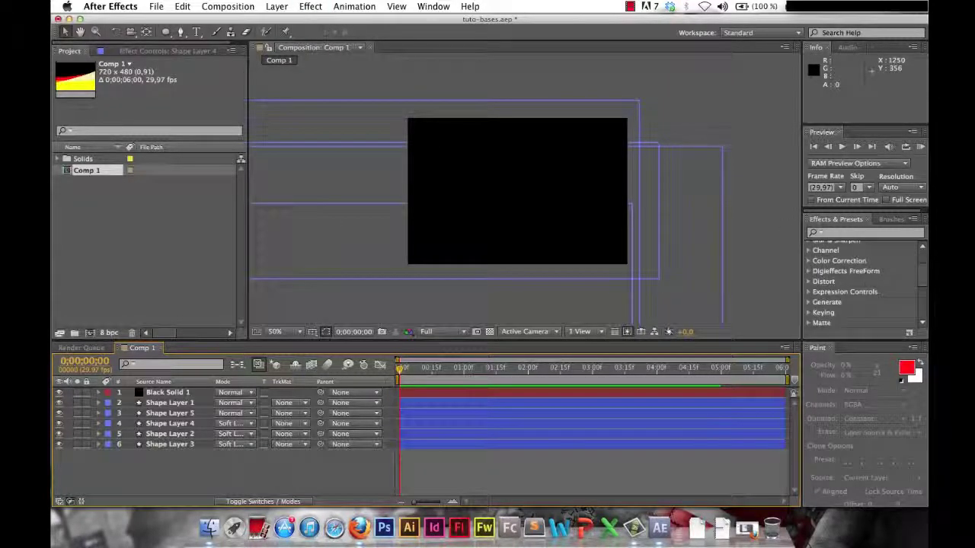
click(827, 235)
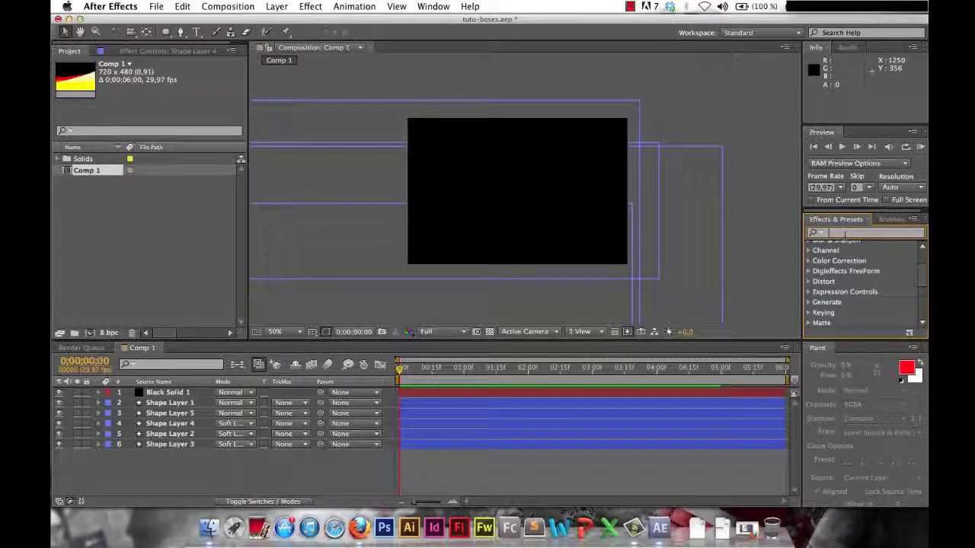
Step: Select the black solid layer and move the current time to 0;00;01;25
click(182, 394)
click(201, 461)
click(175, 433)
click(176, 444)
click(173, 412)
click(165, 394)
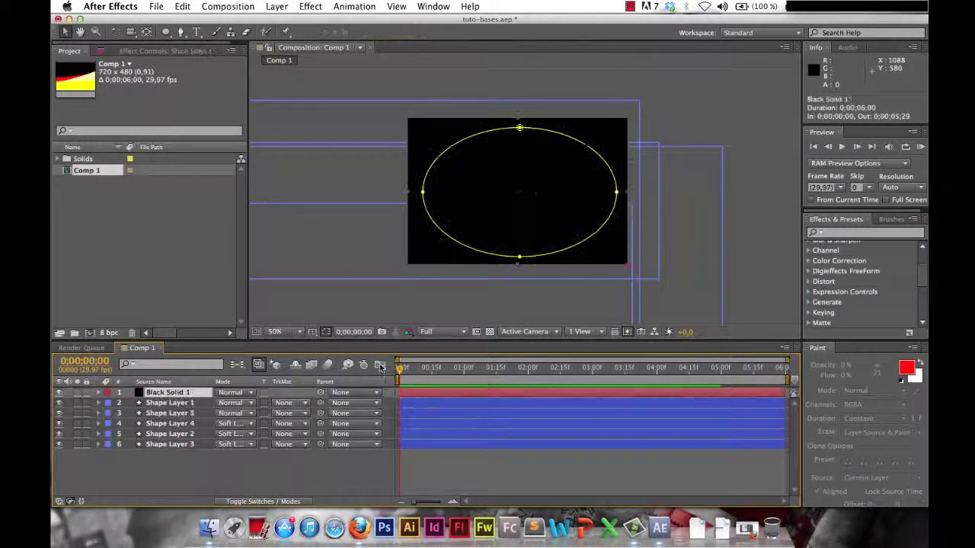
drag(402, 373, 517, 384)
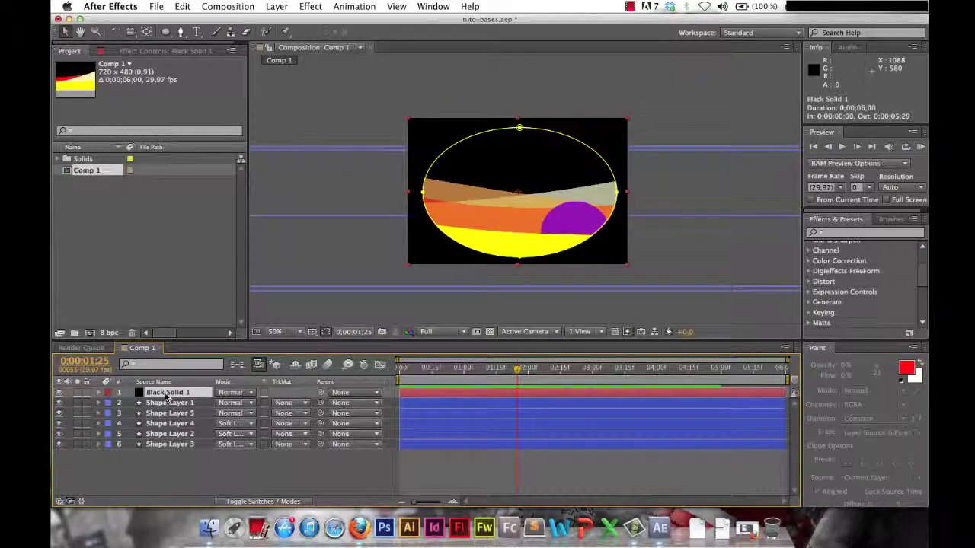
Step: Examine the effect categories and the list of Generate effects for the black solid
click(316, 9)
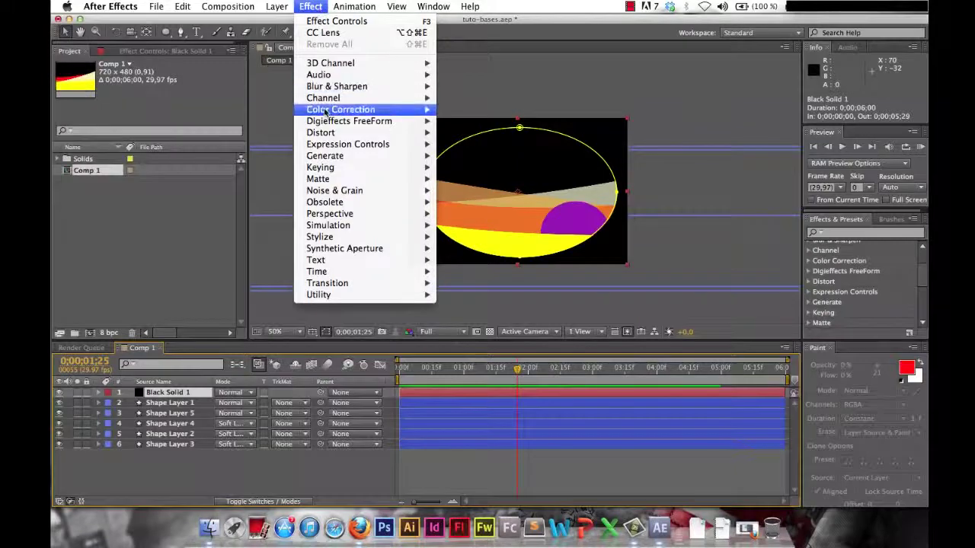
mouse_move(336, 250)
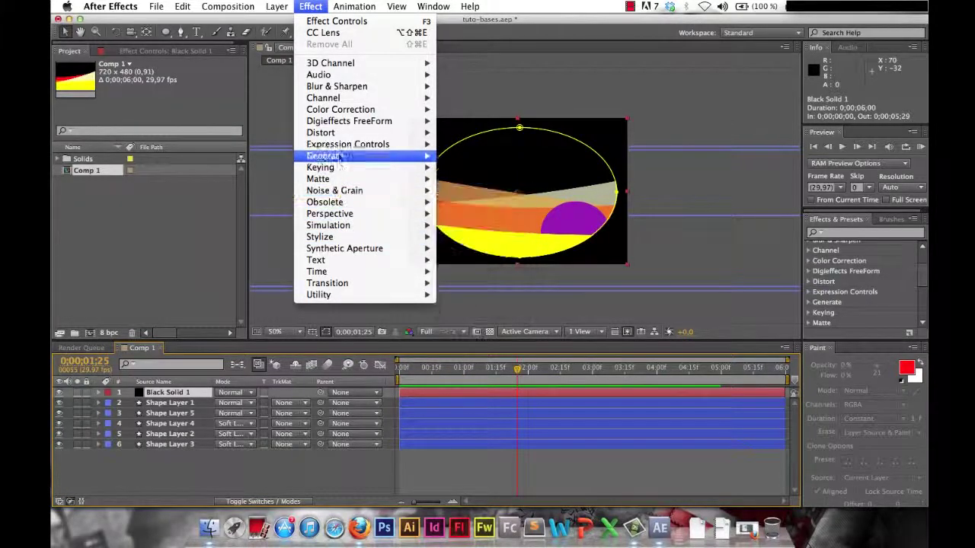
mouse_move(339, 157)
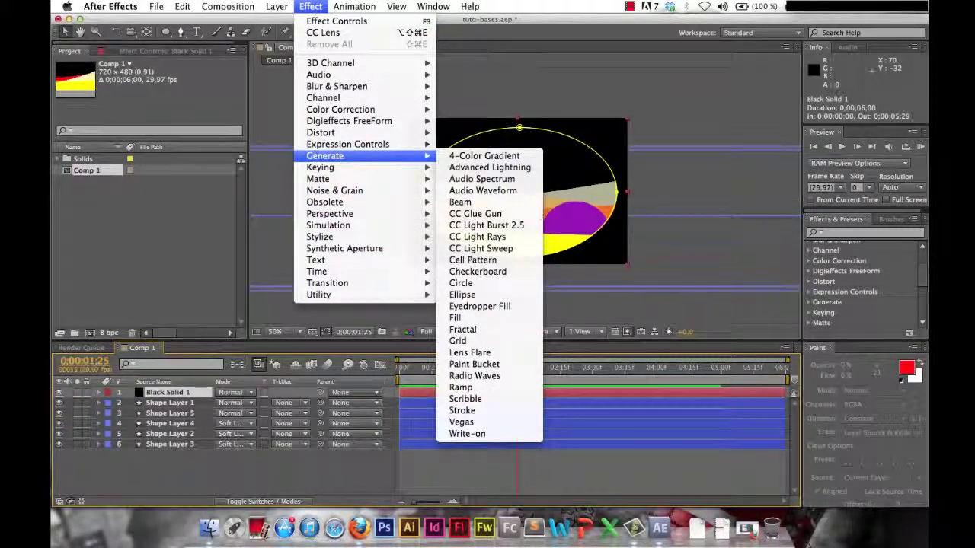
Step: Search the effects and presets for "rain" and select the CC Rain simulation effect
click(847, 233)
text(rain)
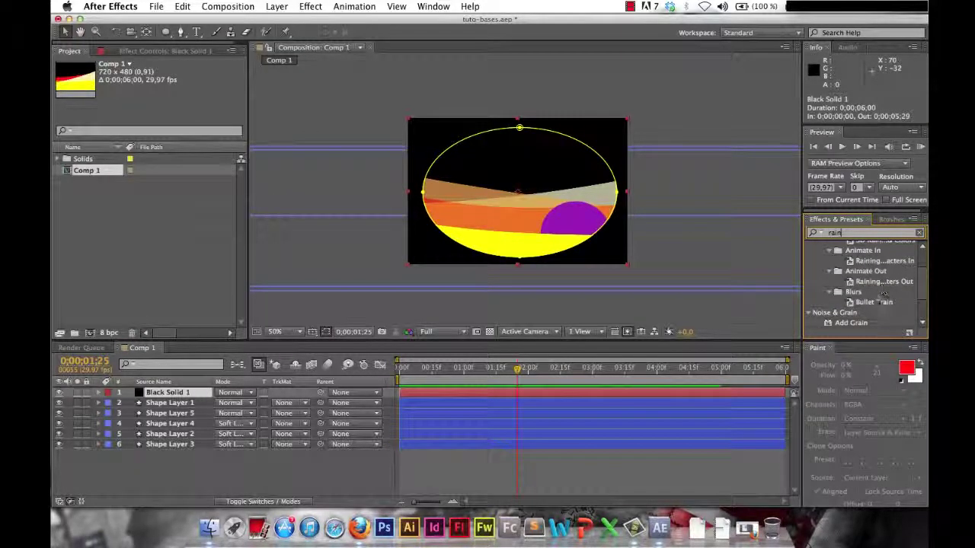
scroll(881, 297, up, 2)
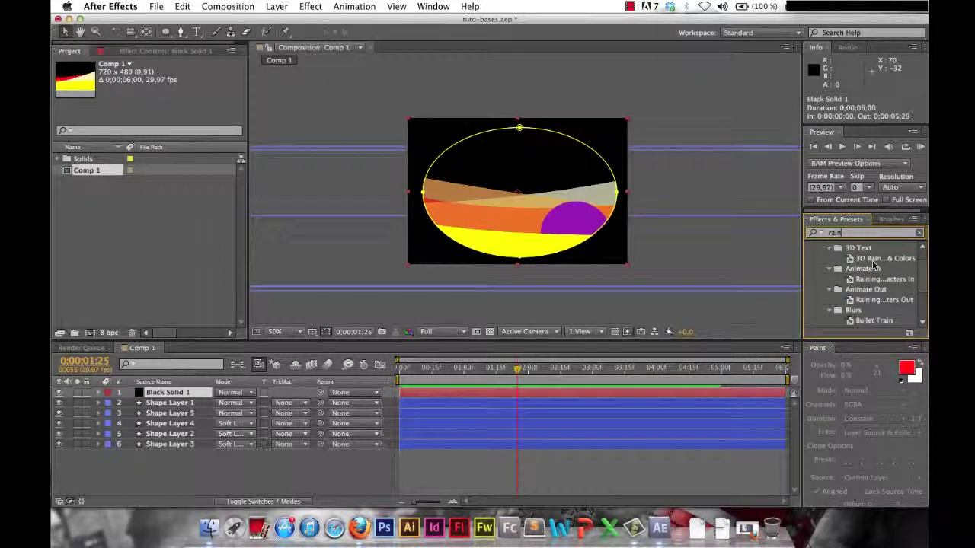
click(874, 279)
click(874, 300)
scroll(873, 305, down, 3)
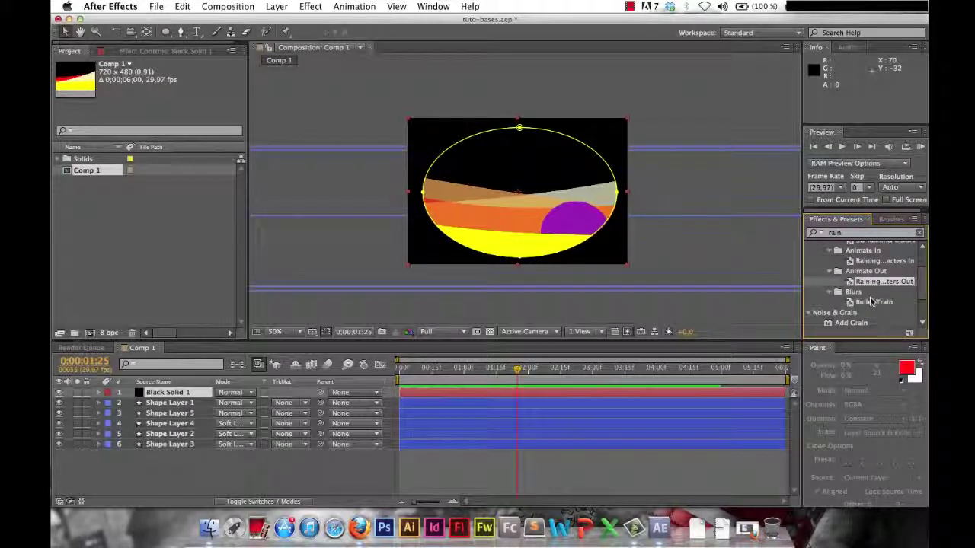
scroll(874, 305, down, 1)
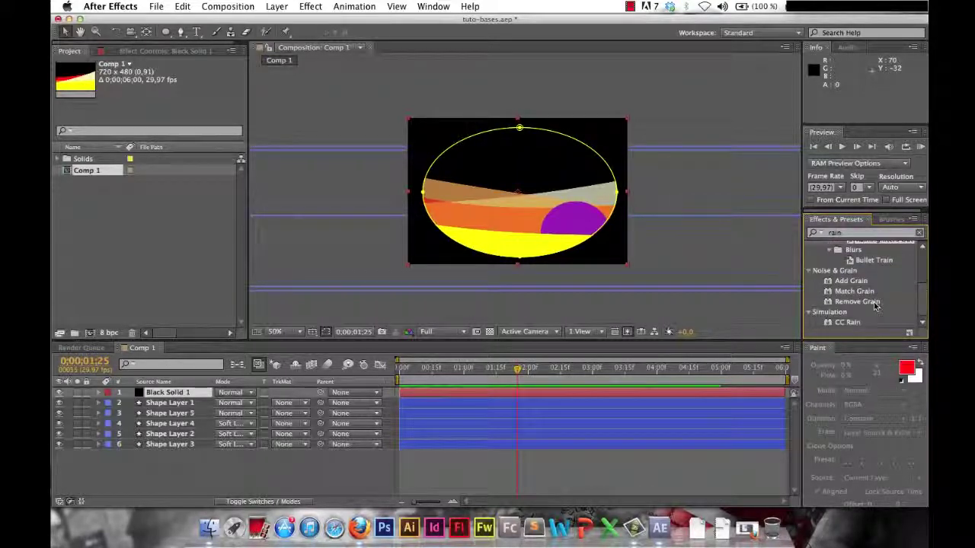
click(848, 323)
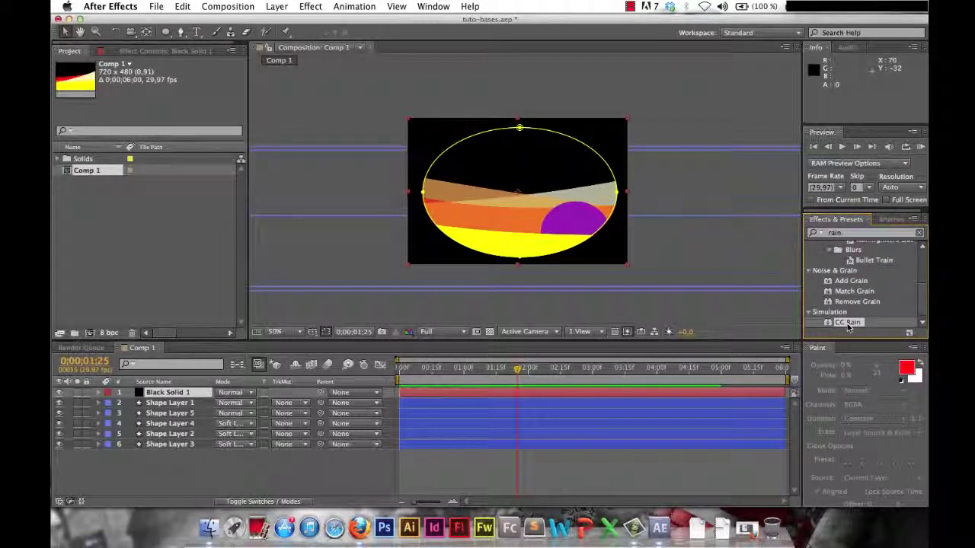
Step: Apply the CC Rain effect to Shape Layer 1 instead of the black solid
double_click(853, 323)
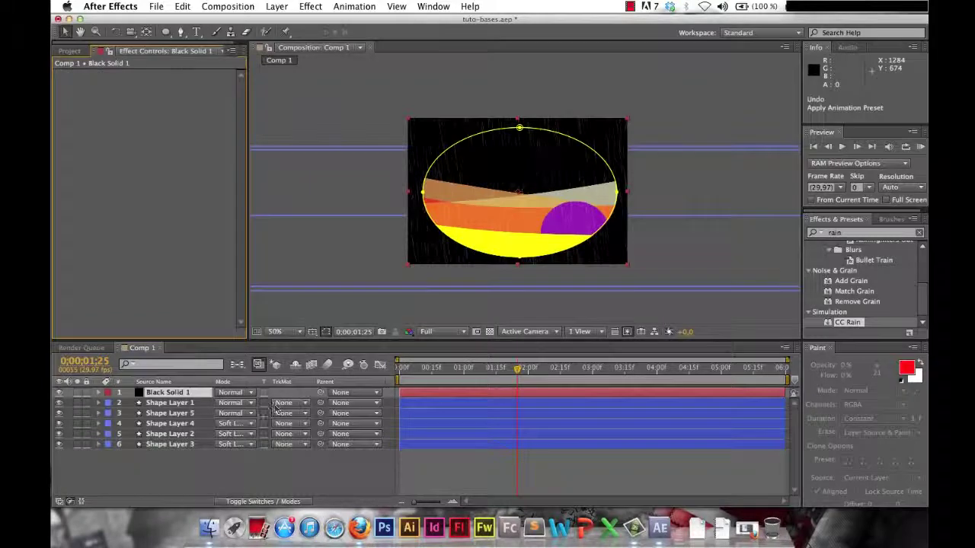
click(169, 403)
double_click(847, 322)
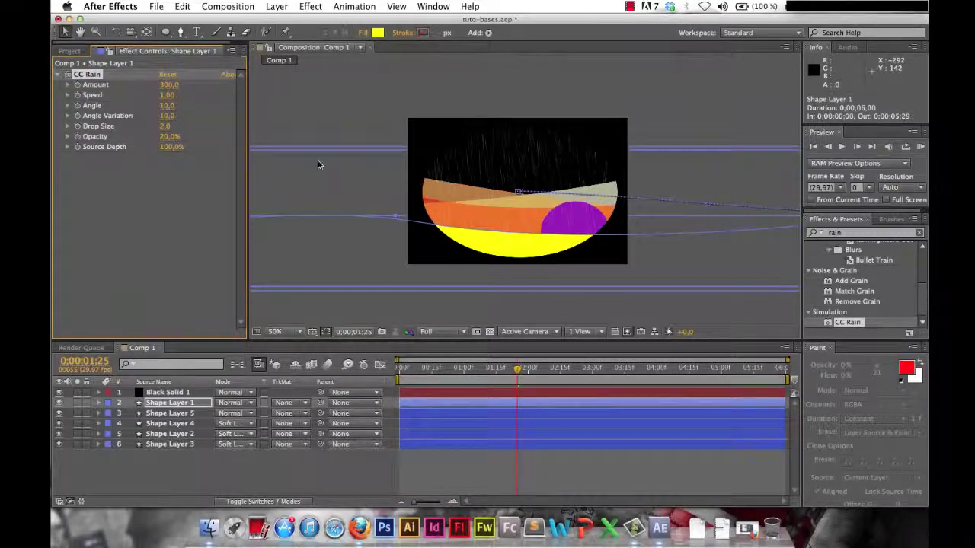
Step: Check the project's Solids folder, and set Shape Layer 1's CC Rain Amount to 560 and Angle to 20.9
click(75, 51)
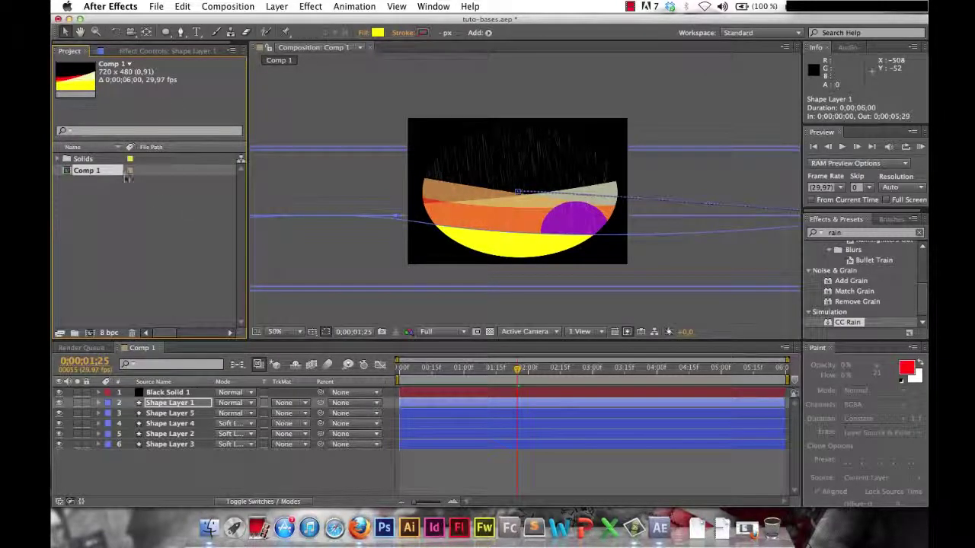
click(57, 159)
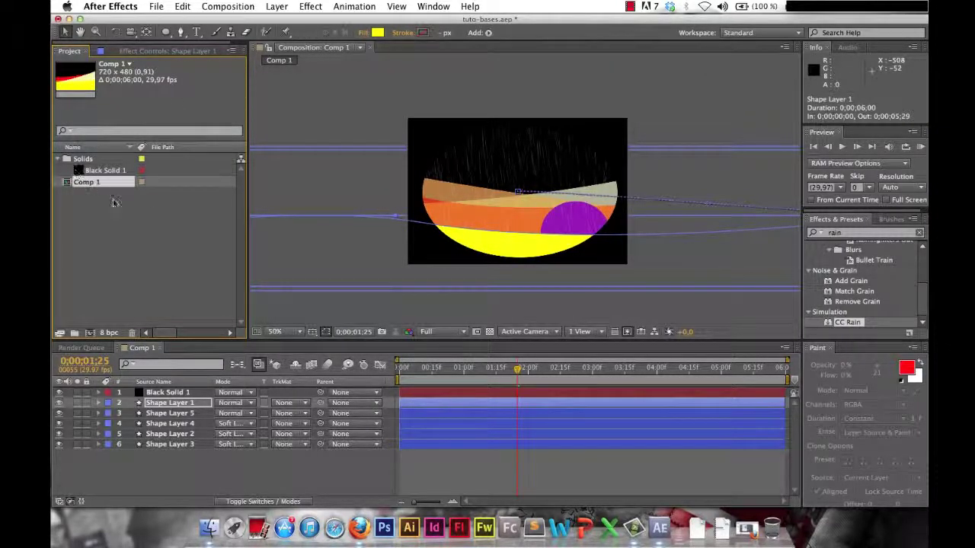
click(57, 158)
click(143, 52)
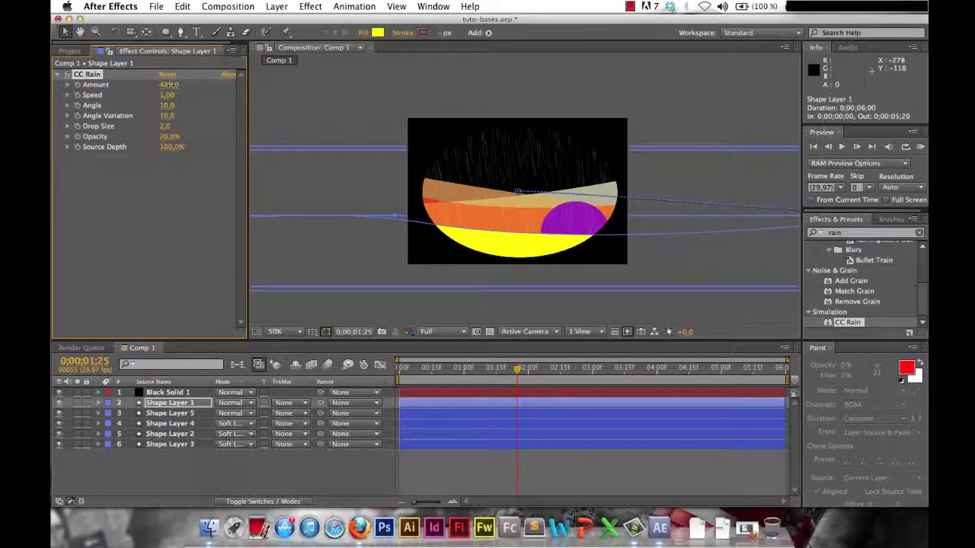
drag(169, 84, 236, 105)
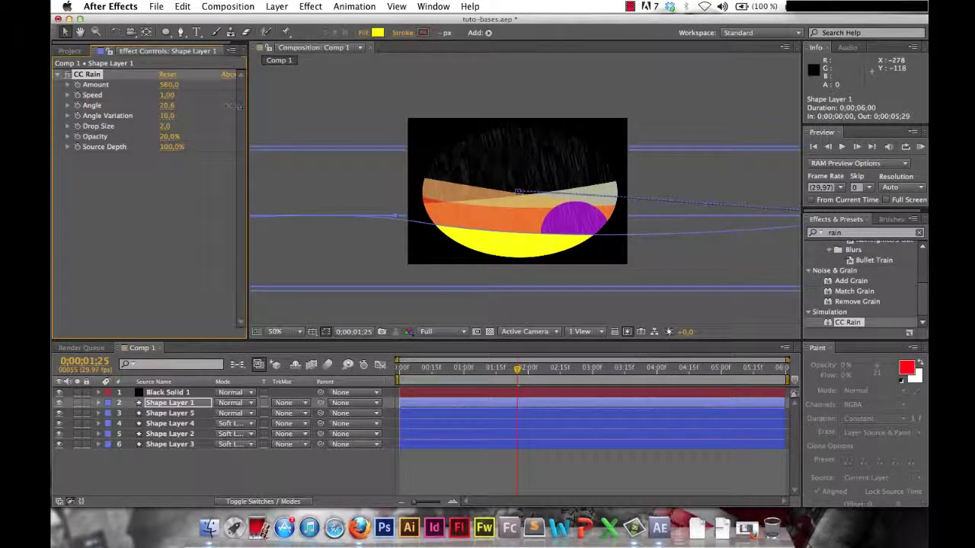
Step: Preview the rain animation, move the current time to 0;00;02;12, and clear the layer selection
key(space)
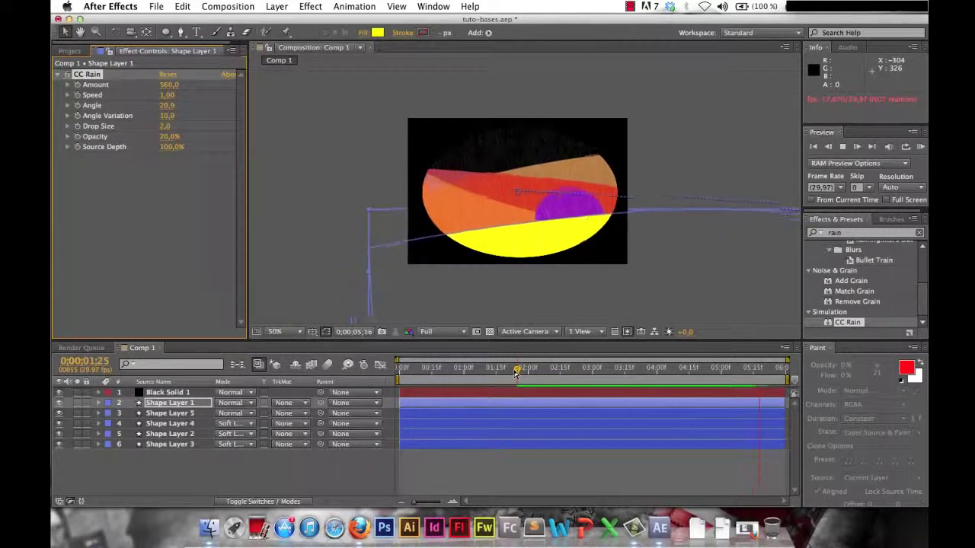
key(space)
drag(408, 370, 553, 383)
click(191, 462)
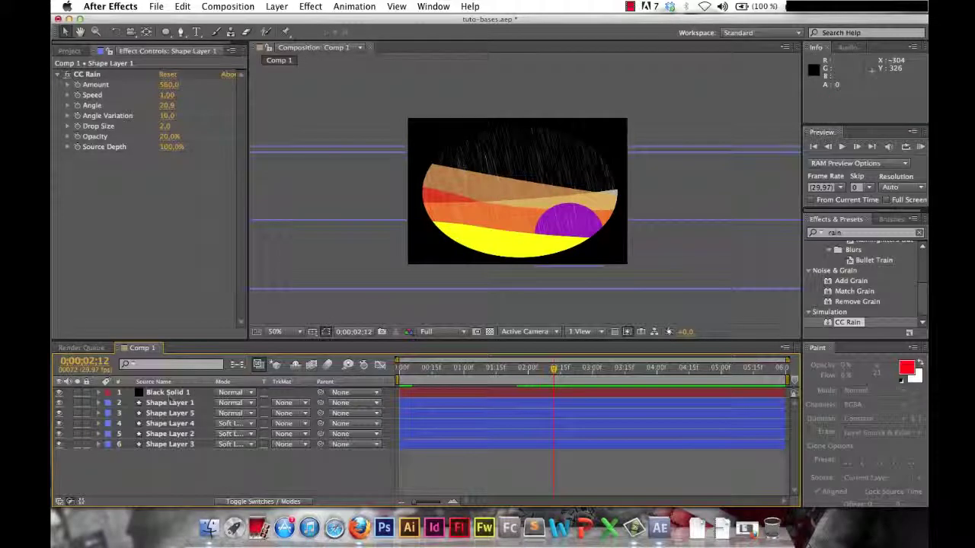
Step: Apply the Add Grain effect from the Noise & Grain category to Shape Layer 5
click(161, 394)
click(155, 404)
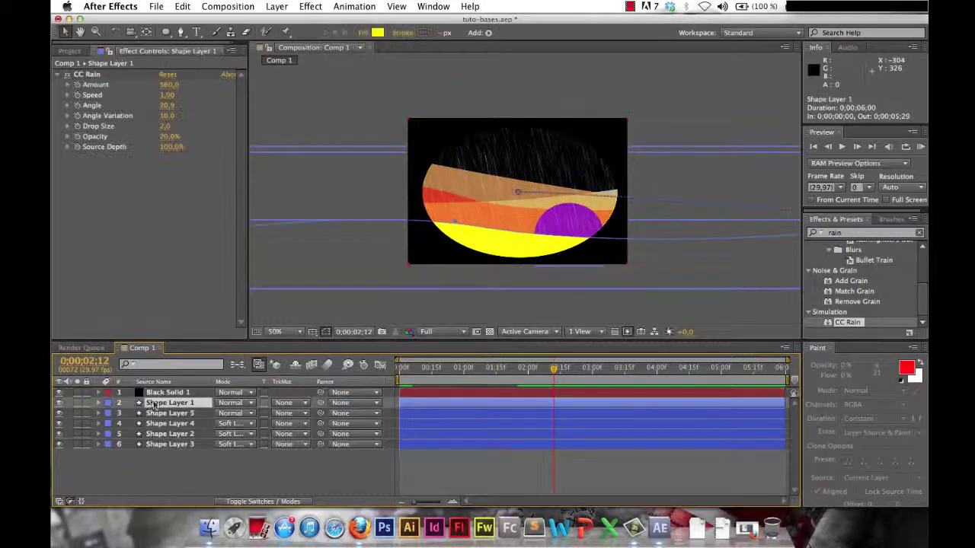
click(164, 414)
click(98, 414)
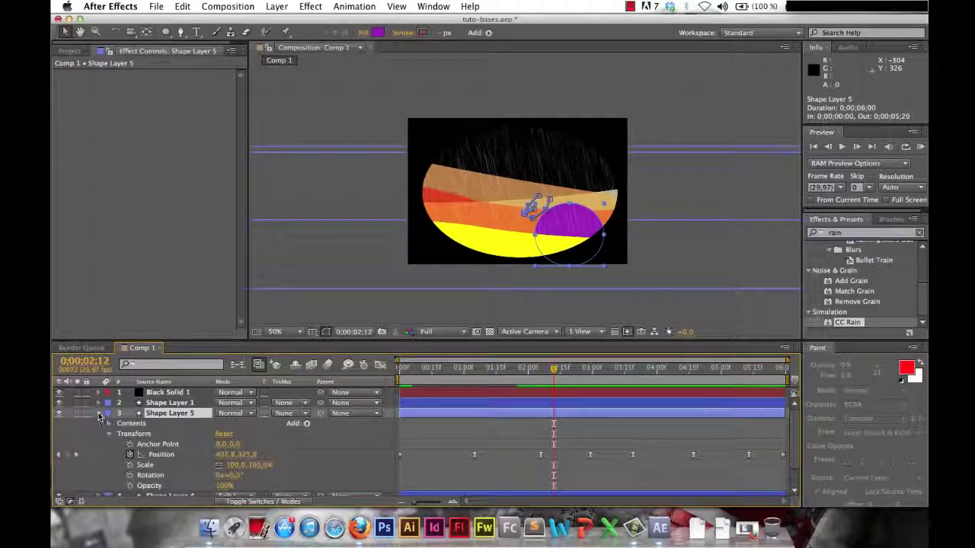
click(108, 433)
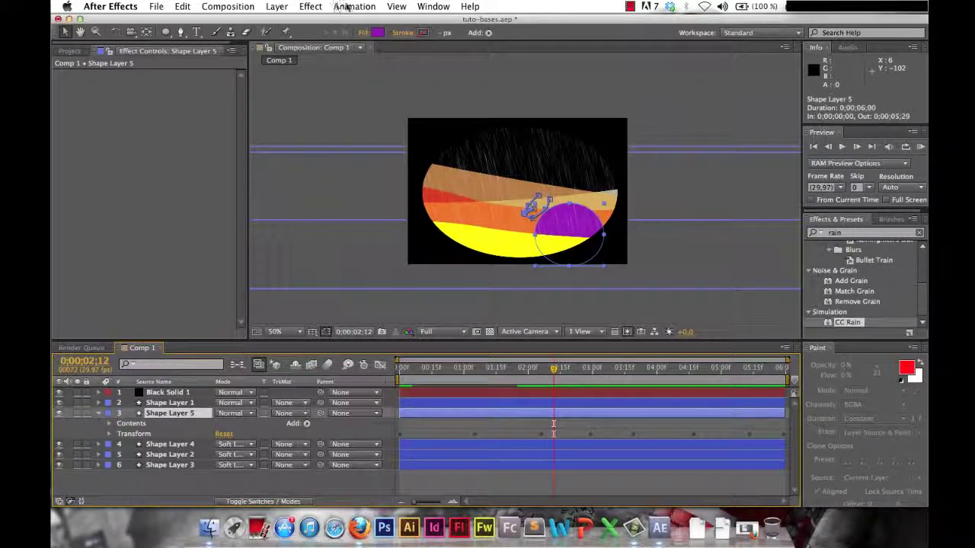
click(310, 6)
mouse_move(354, 190)
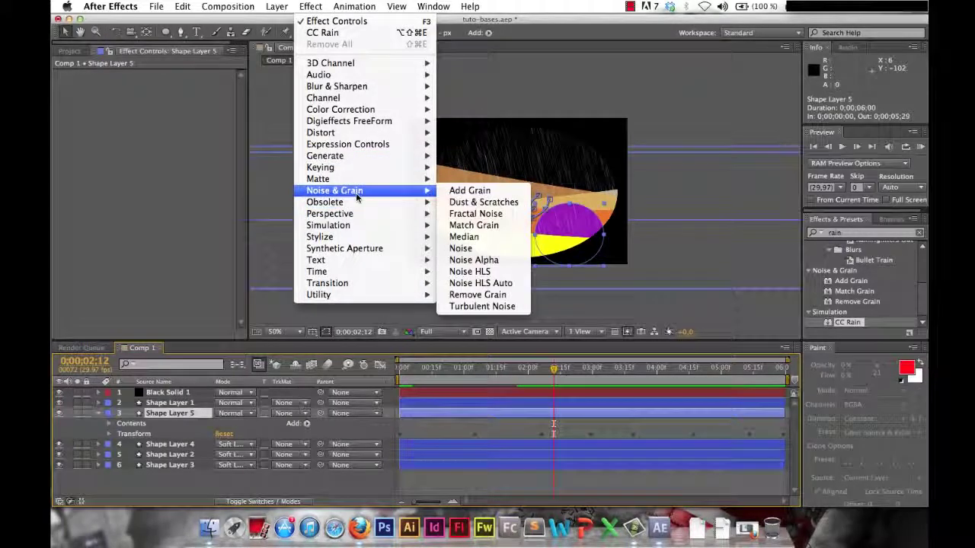
click(466, 192)
drag(495, 189, 564, 234)
key(super+z)
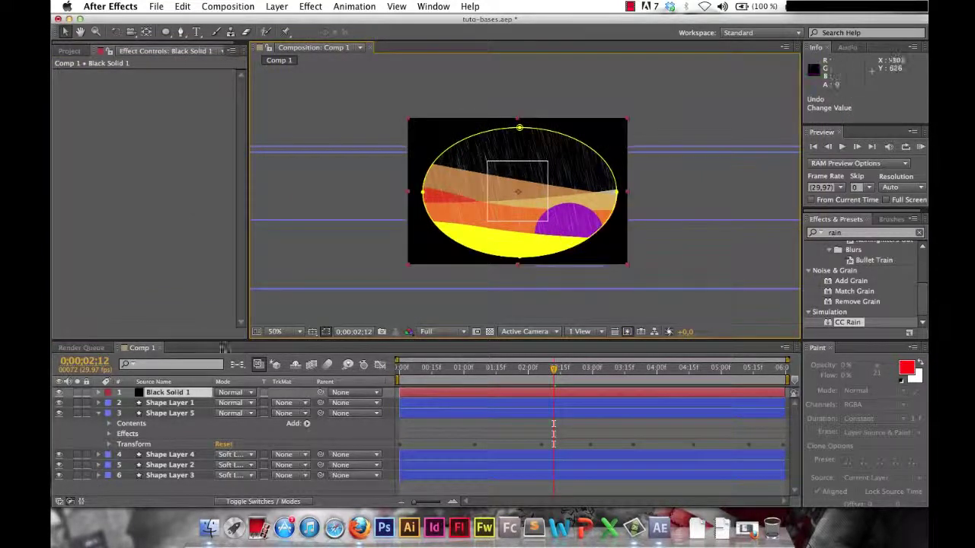
Step: Reselect Shape Layer 5 and reveal its Add Grain effect's properties in the timeline
click(165, 415)
click(99, 412)
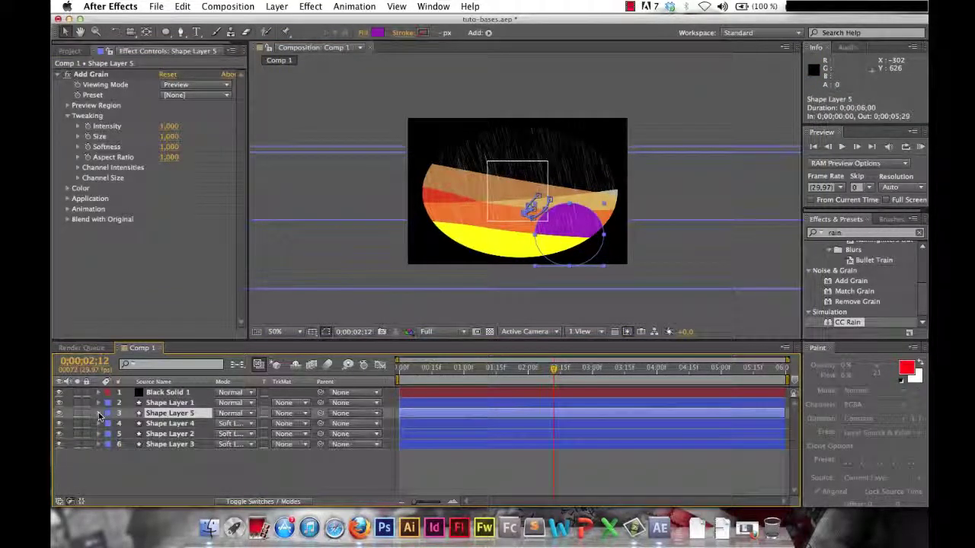
click(99, 412)
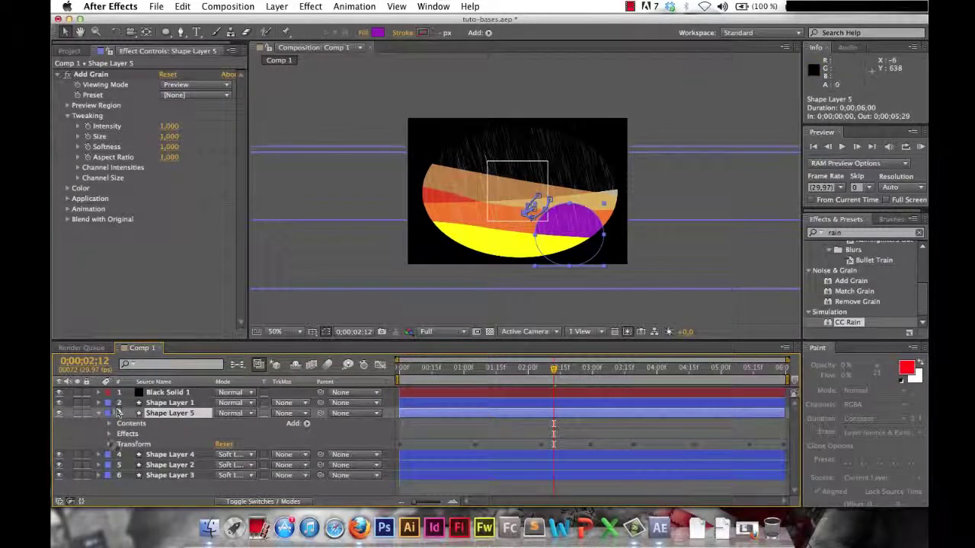
click(122, 433)
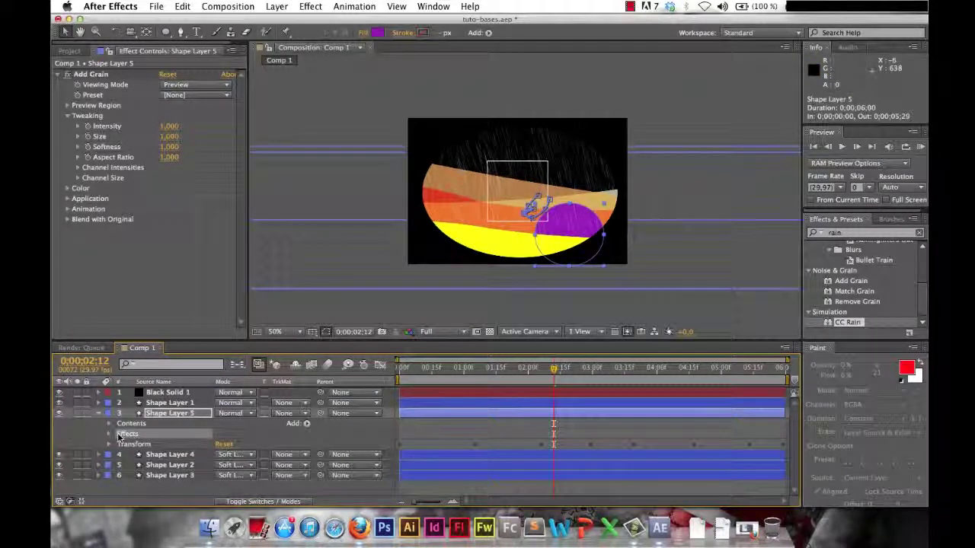
click(109, 433)
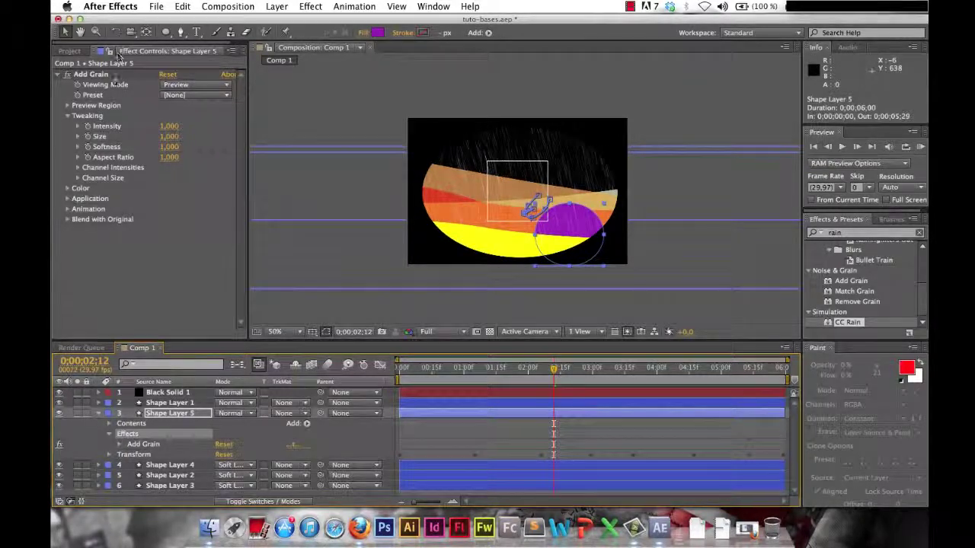
click(118, 445)
scroll(150, 467, down, 4)
scroll(152, 463, up, 4)
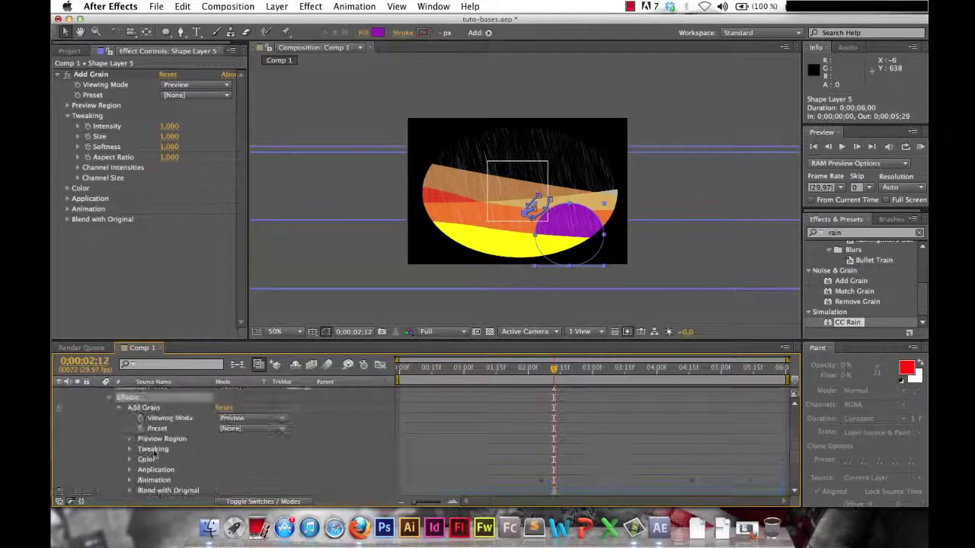
Step: Examine Add Grain's Preset and Tweaking properties in Shape Layer 5's timeline
click(145, 409)
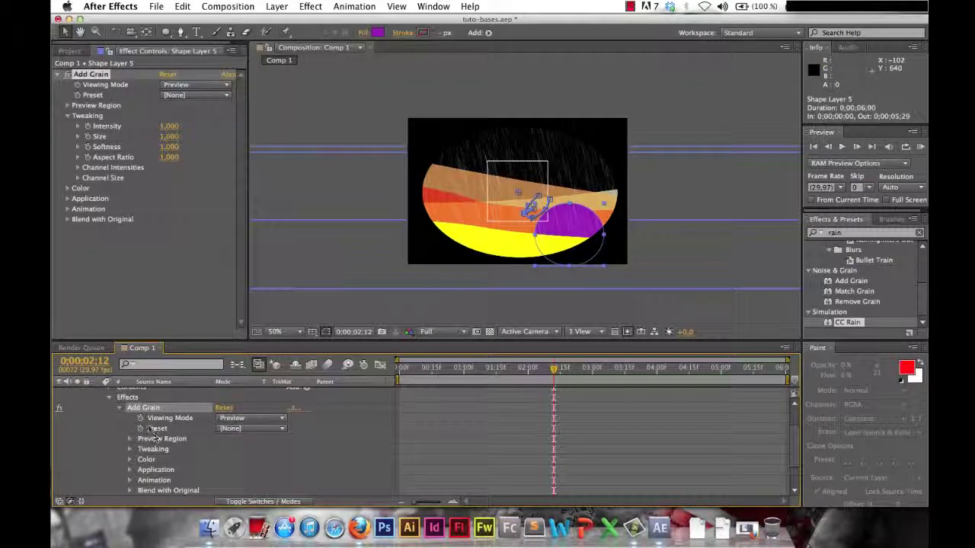
scroll(155, 457, down, 1)
key(Delete)
click(163, 418)
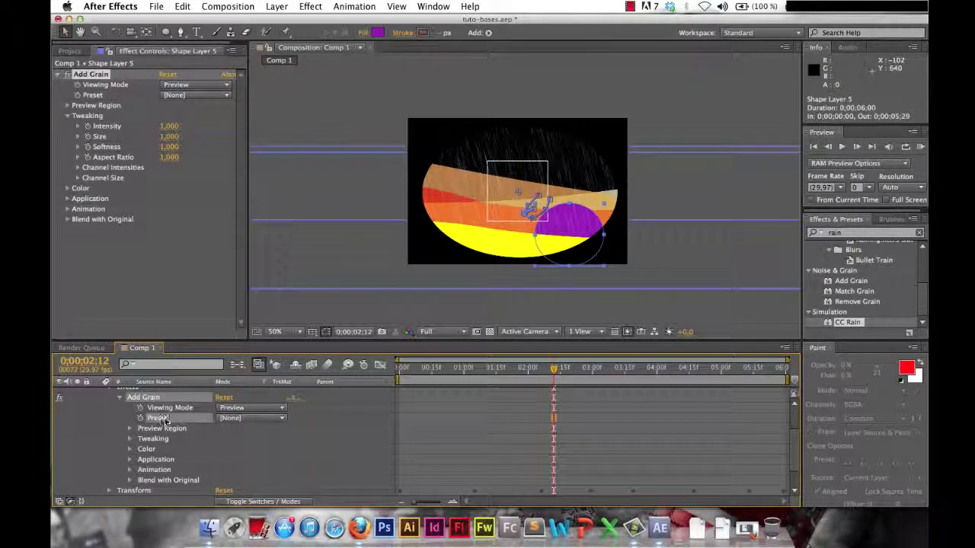
scroll(166, 422, up, 1)
click(130, 450)
scroll(131, 451, down, 2)
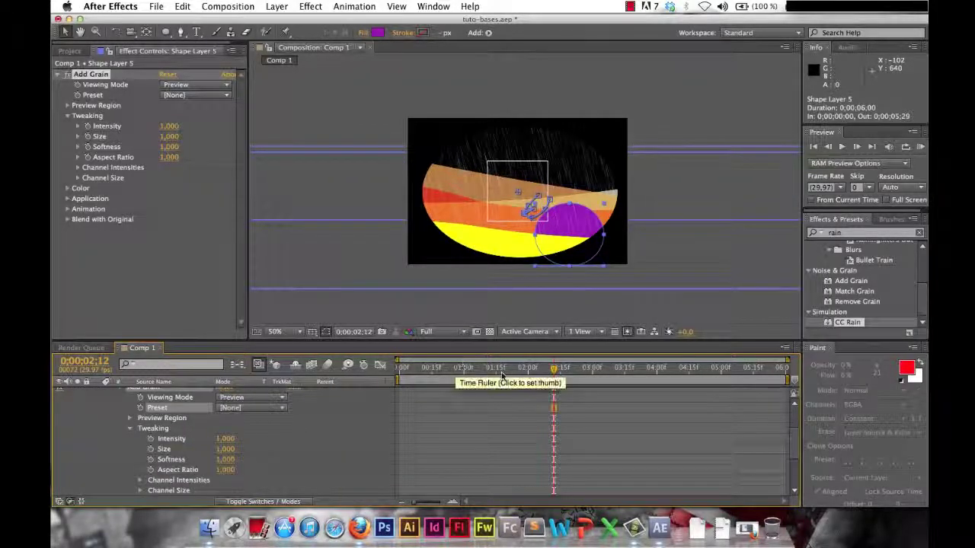
Step: Move the current time to 0;00;01;24 and collapse Shape Layer 5's Effects group
drag(554, 367, 516, 371)
click(171, 459)
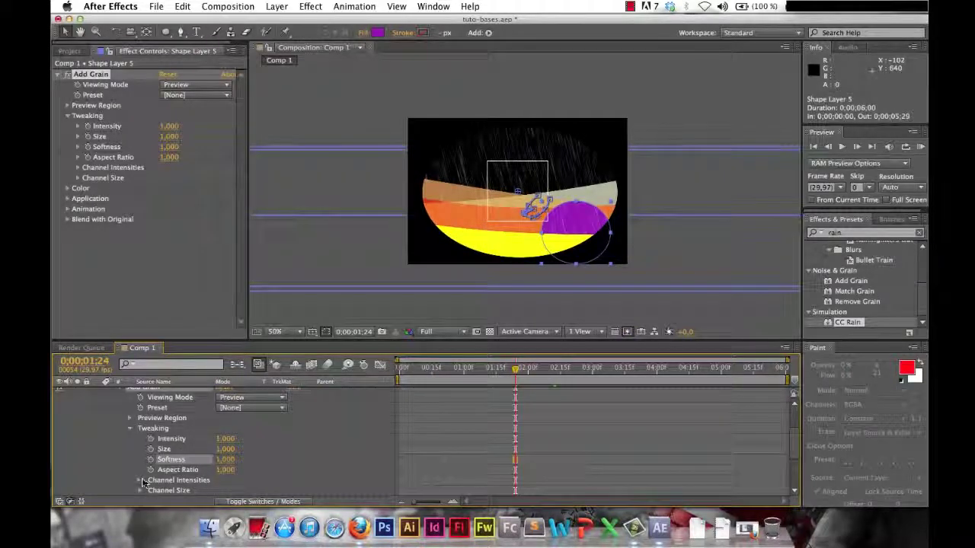
scroll(168, 440, up, 2)
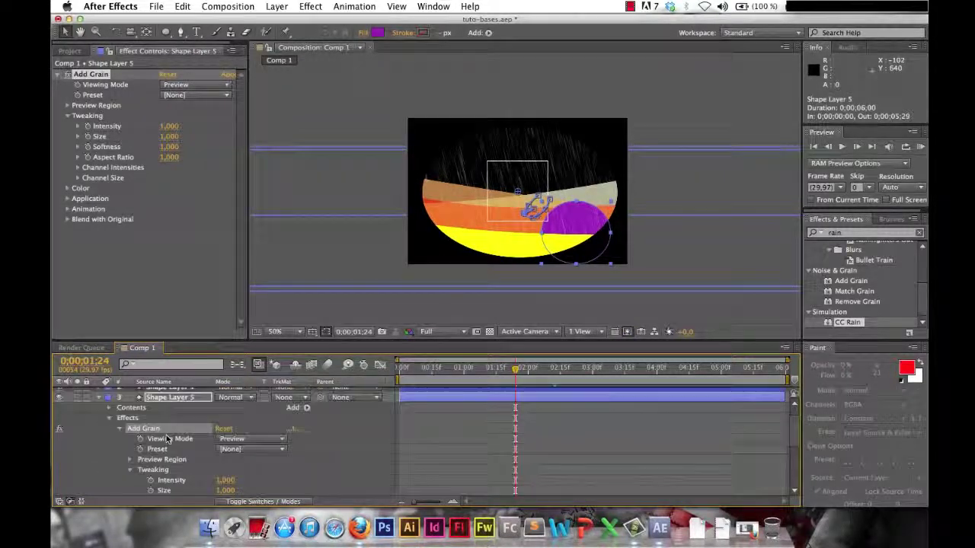
click(109, 418)
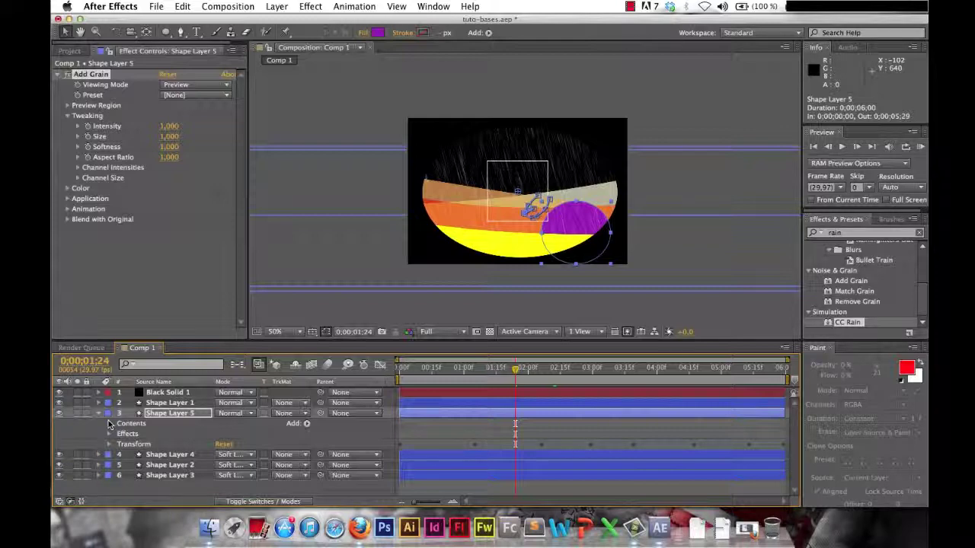
Step: Review the whole animation by scrubbing and playing the timeline, ending at 0;00;02;23
drag(514, 374, 433, 371)
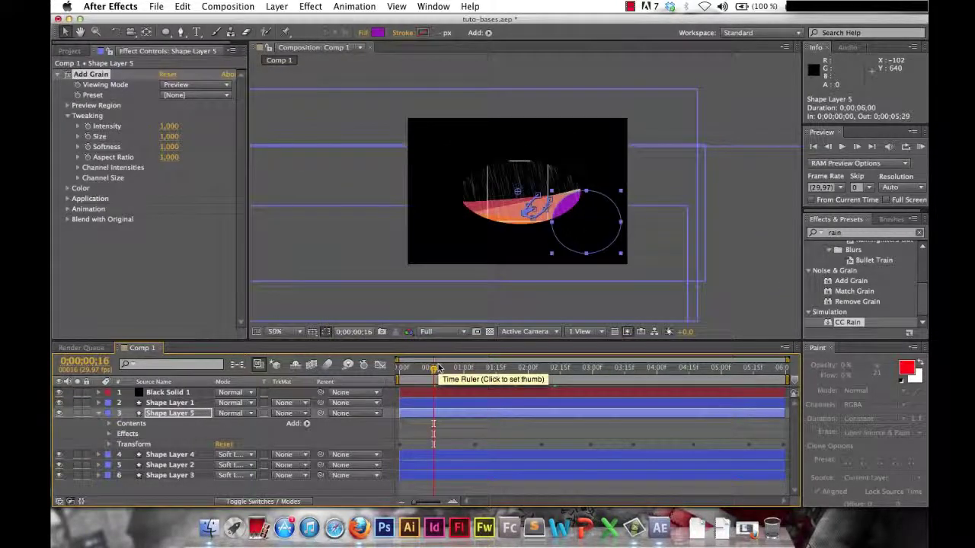
drag(433, 374, 626, 389)
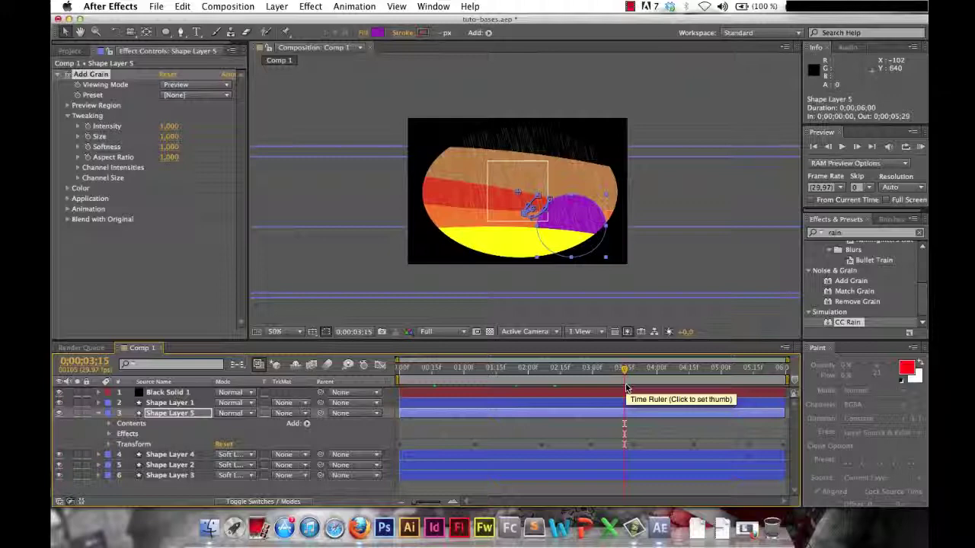
key(space)
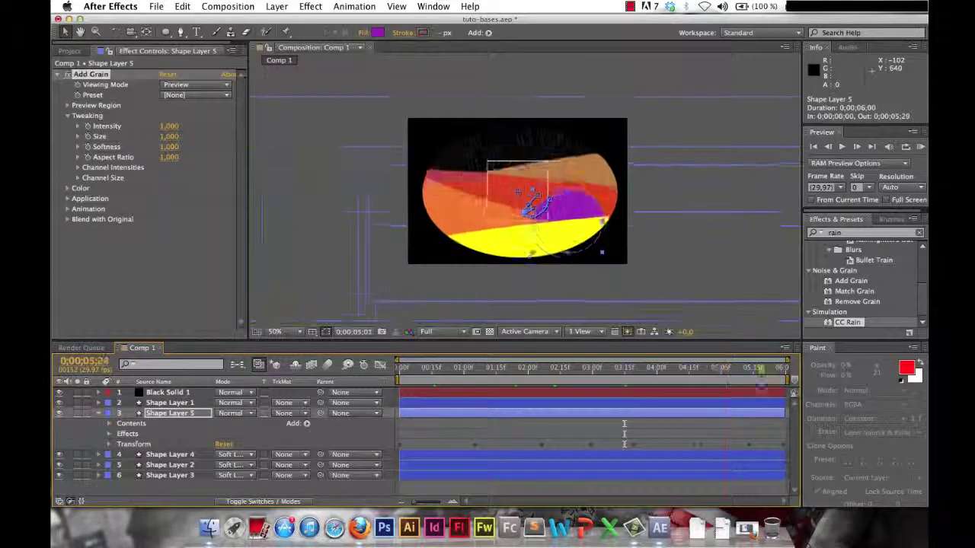
drag(454, 372, 632, 395)
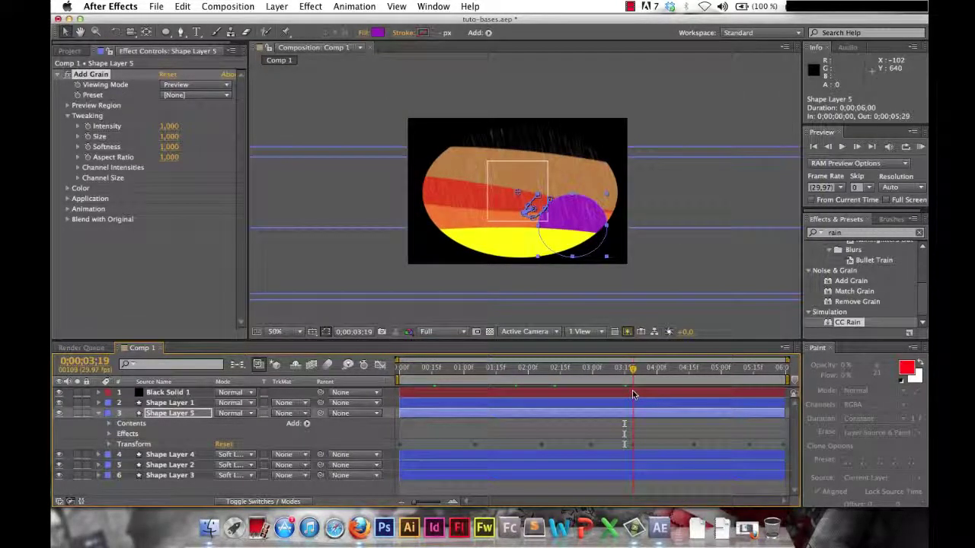
drag(632, 394, 665, 396)
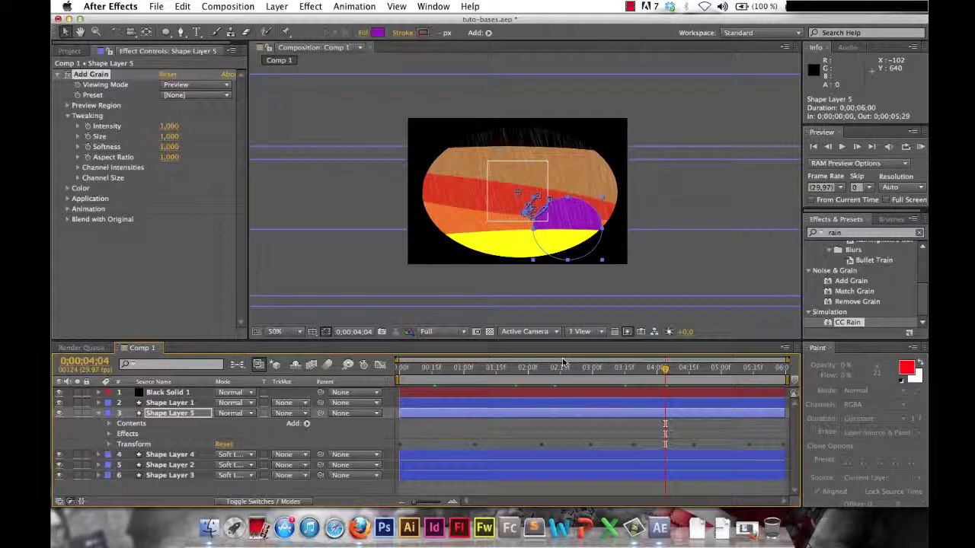
drag(638, 368, 501, 370)
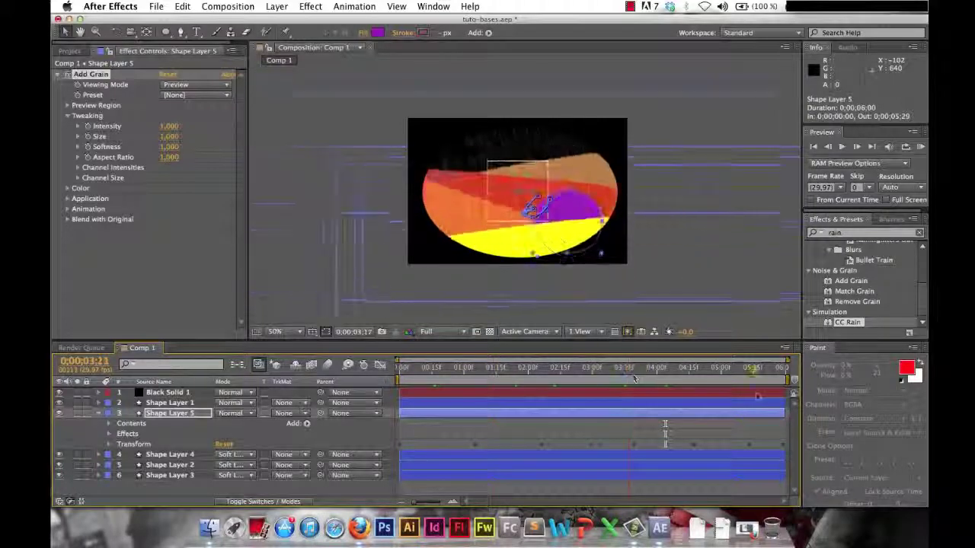
drag(480, 375, 579, 387)
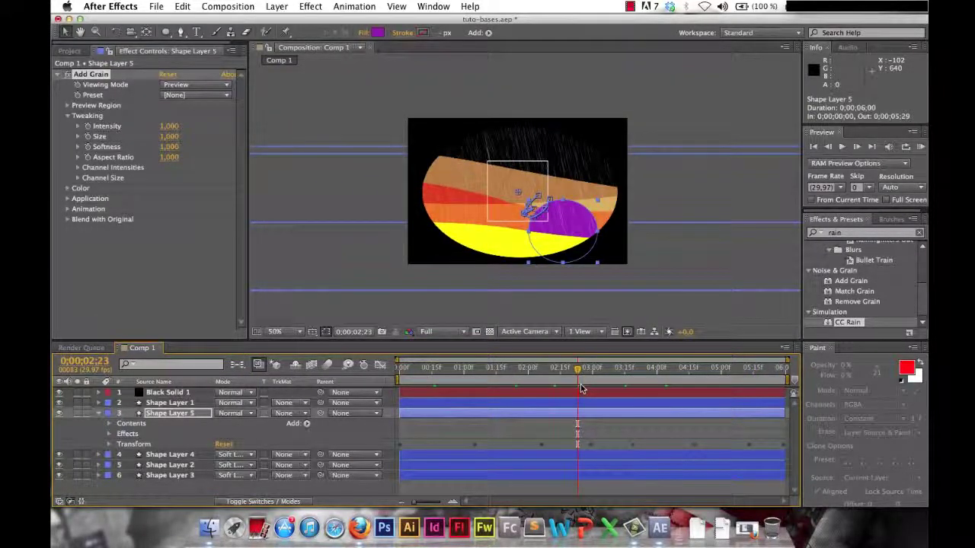